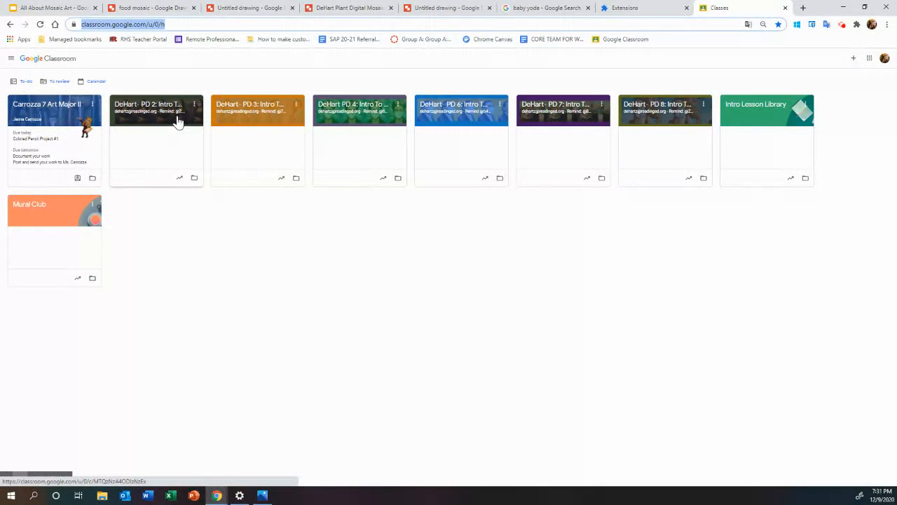
# - Open the food mosaic drawing attached to the Mosaic Art Creation assignment in the PD 2: Intro To Art class
pyautogui.click(176, 111)
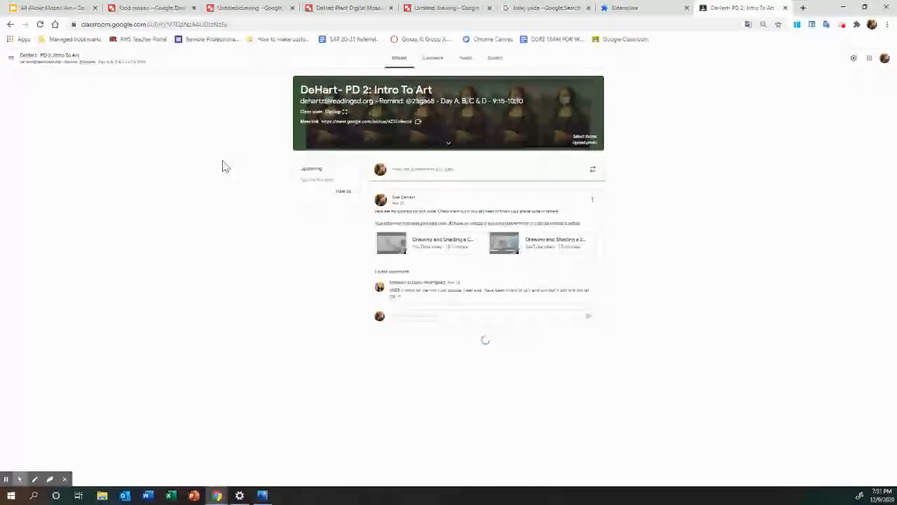
pyautogui.click(431, 60)
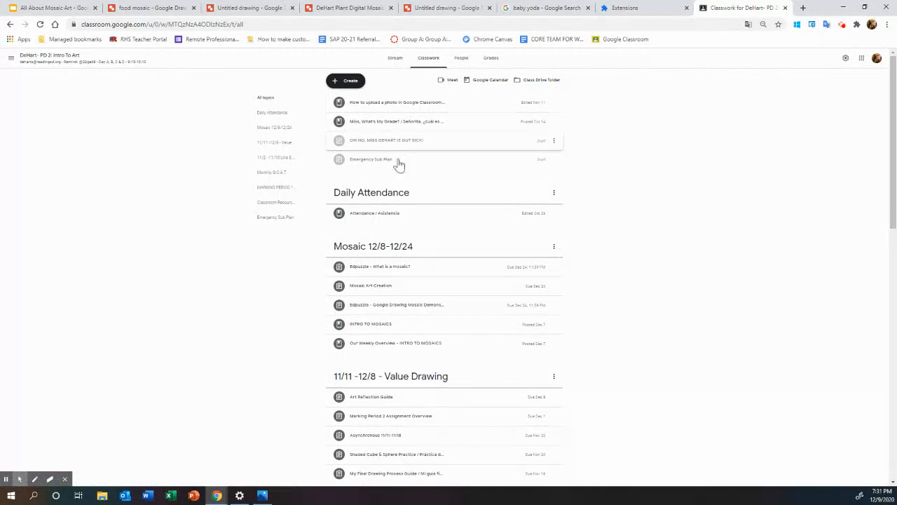
pyautogui.click(395, 289)
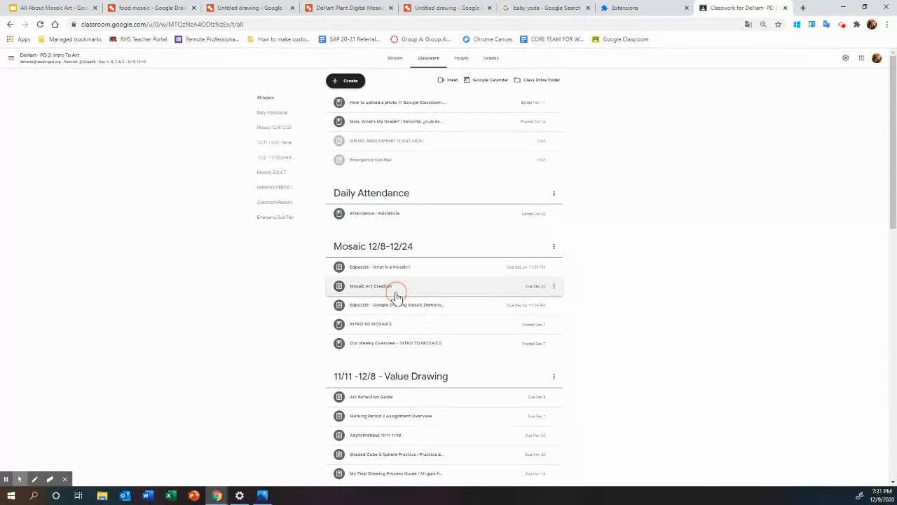
pyautogui.scroll(-5, 414, 316)
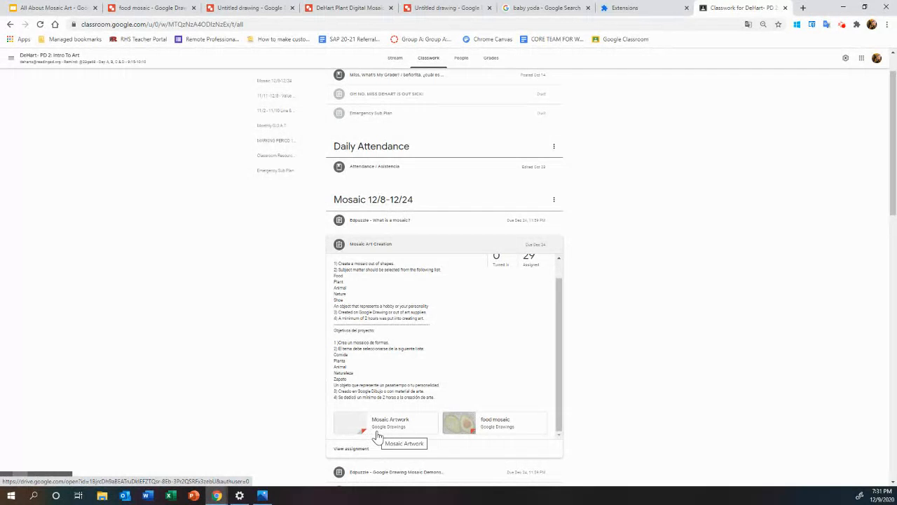
pyautogui.click(485, 431)
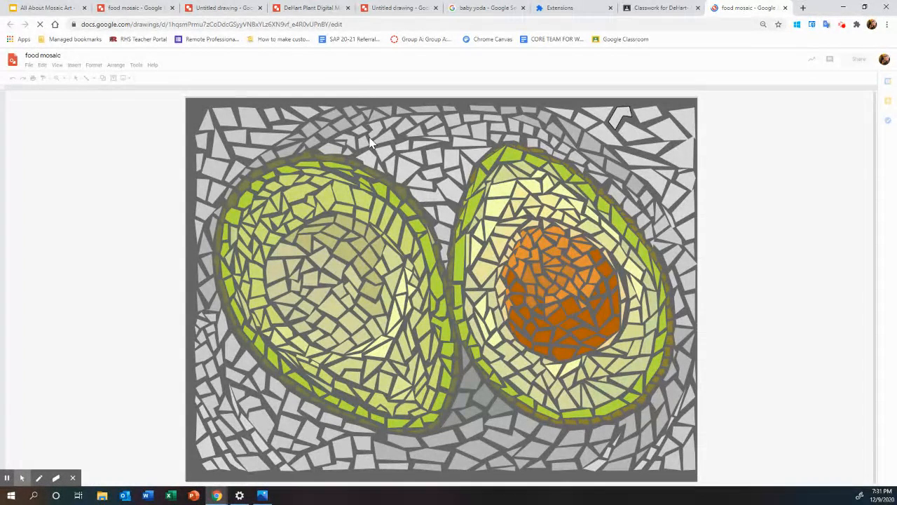
# - View the mosaic tiles under the leaf photo by moving it aside and back, check the Baby Yoda drawing, and return to the blank drawing
pyautogui.click(222, 8)
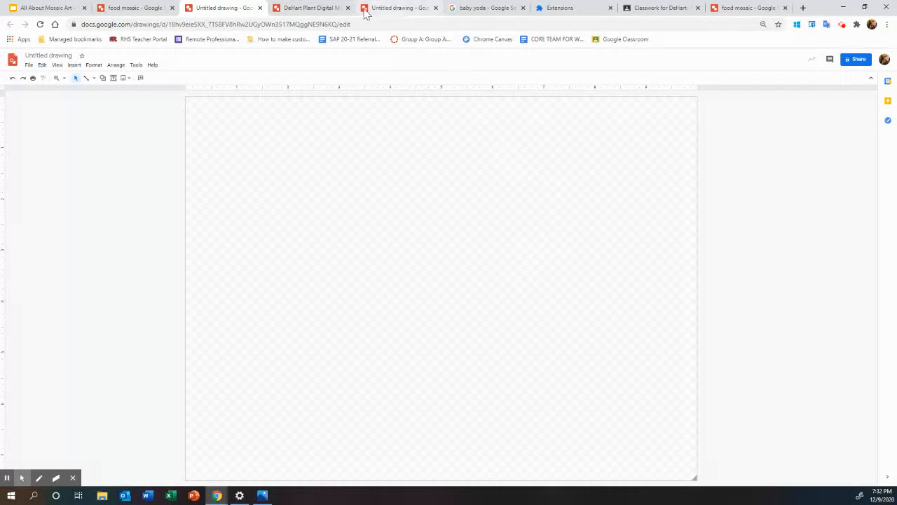
pyautogui.click(328, 9)
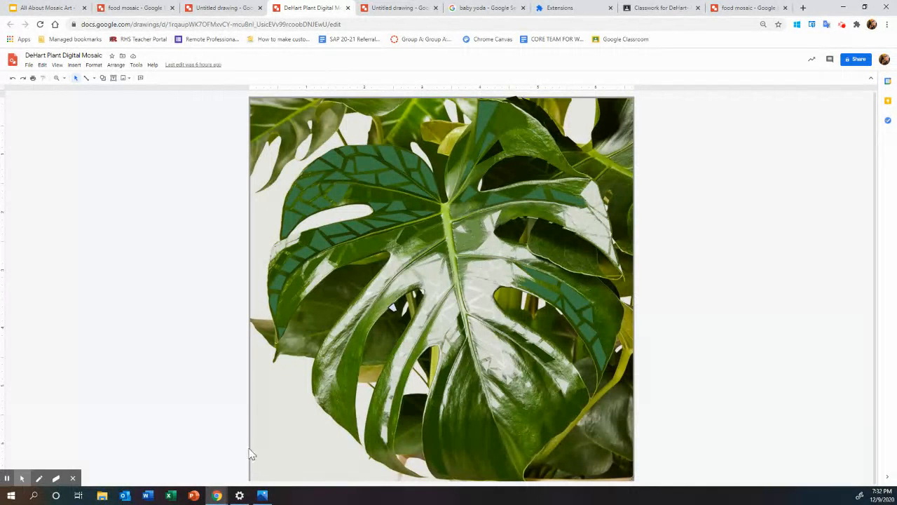
pyautogui.moveTo(273, 446); pyautogui.dragTo(614, 455)
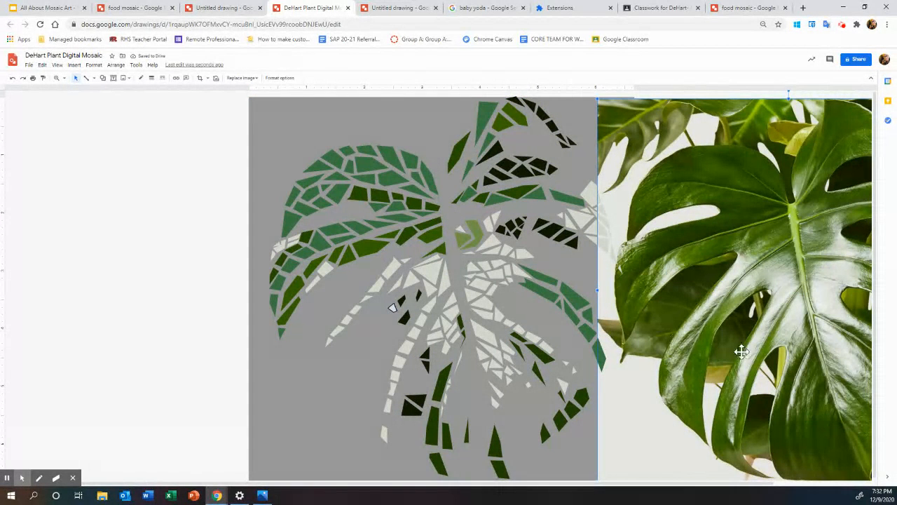
pyautogui.moveTo(721, 398); pyautogui.dragTo(438, 414)
pyautogui.moveTo(337, 436); pyautogui.dragTo(304, 441)
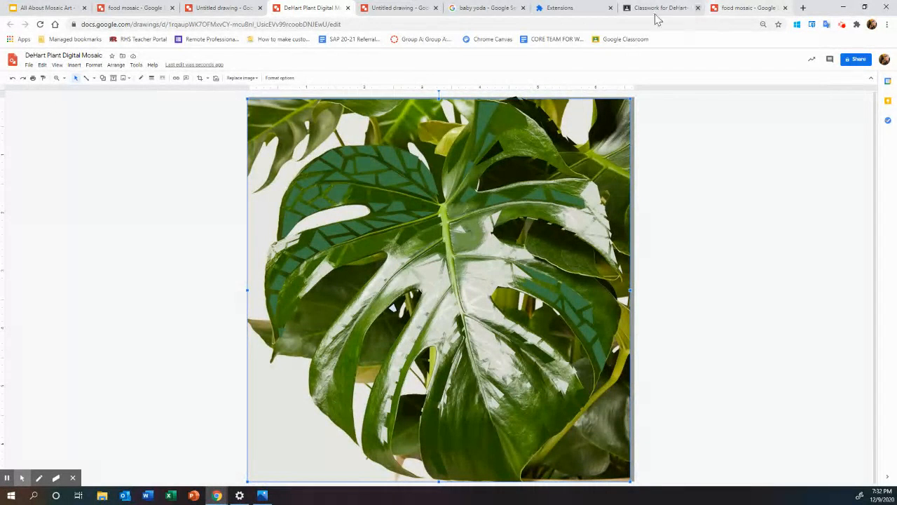
pyautogui.click(392, 9)
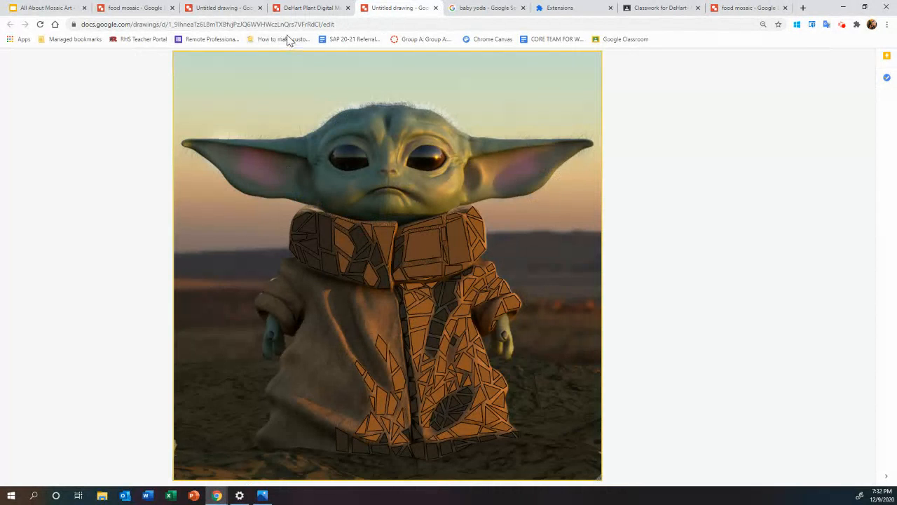
pyautogui.click(247, 8)
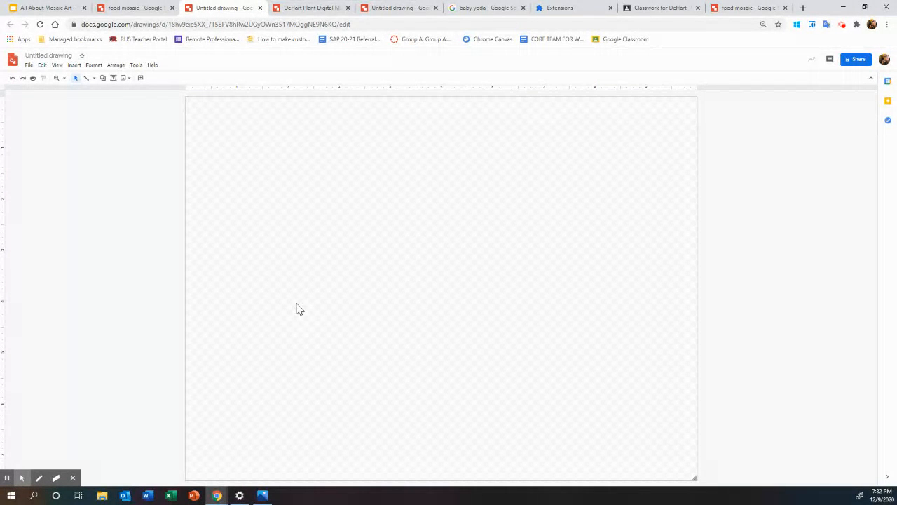
# - Set the blank drawing's background to solid magenta
pyautogui.rightClick(638, 303)
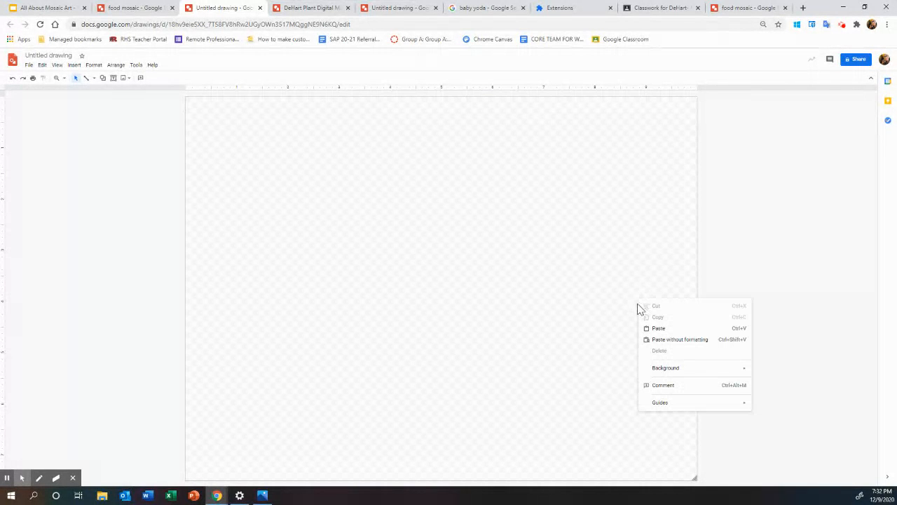
pyautogui.moveTo(655, 377)
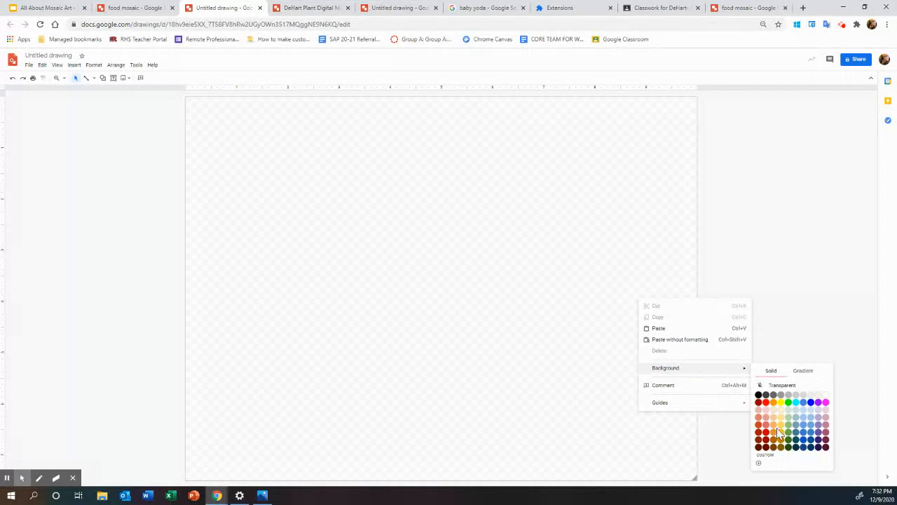
pyautogui.click(827, 403)
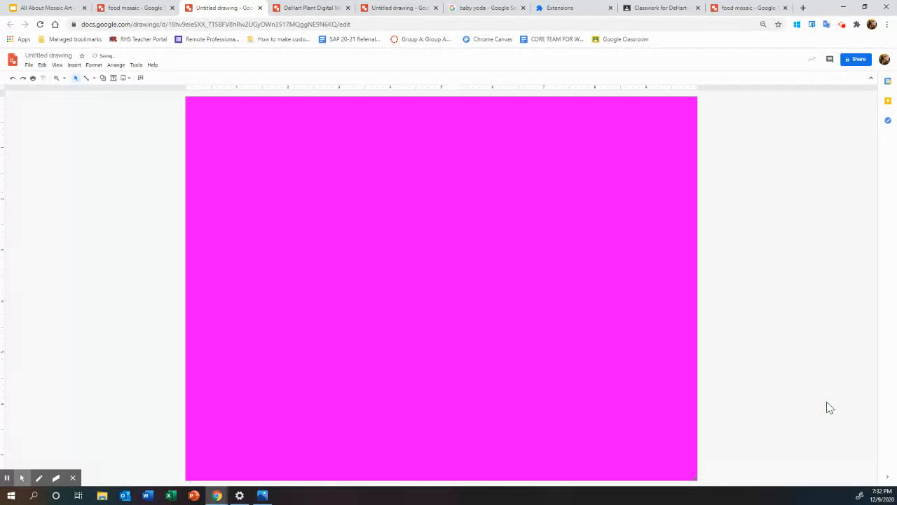
# - Apply a custom gray radial gradient with its center set to Center as the drawing's background
pyautogui.rightClick(556, 319)
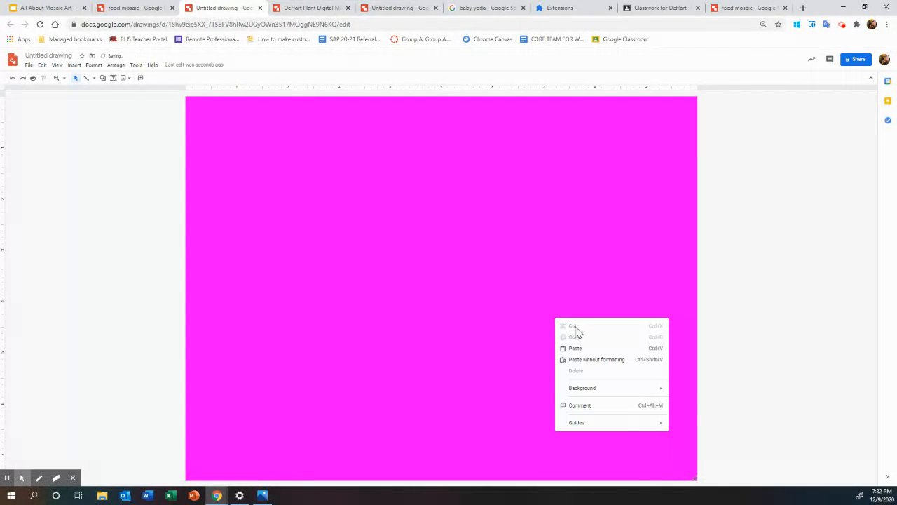
pyautogui.moveTo(590, 389)
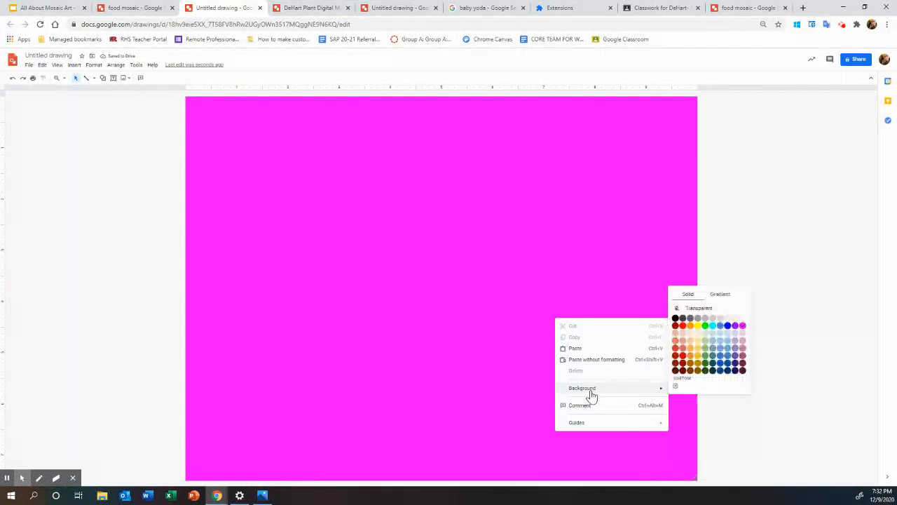
pyautogui.click(721, 295)
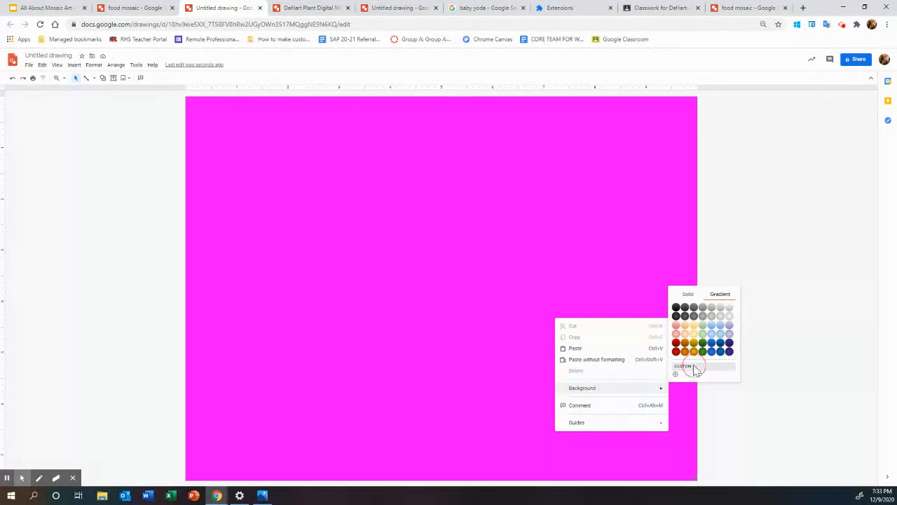
pyautogui.click(676, 373)
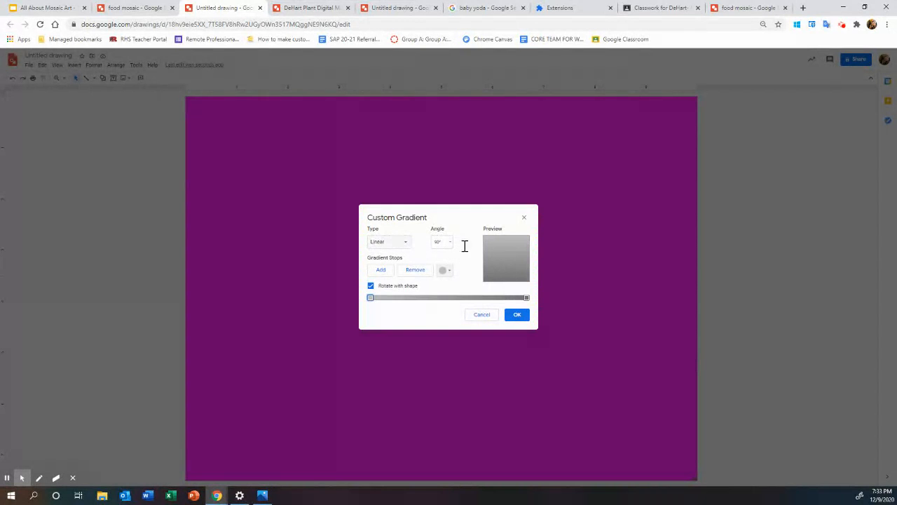
pyautogui.click(397, 241)
pyautogui.click(386, 273)
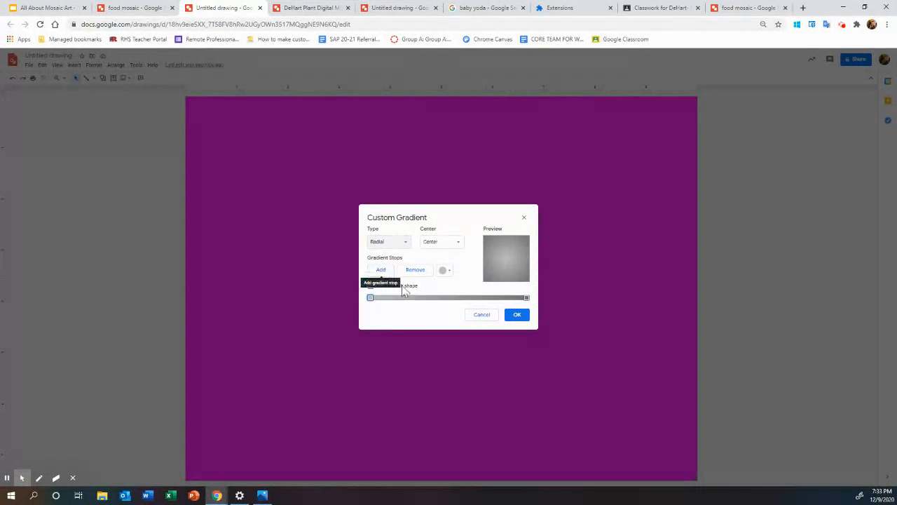
pyautogui.click(516, 313)
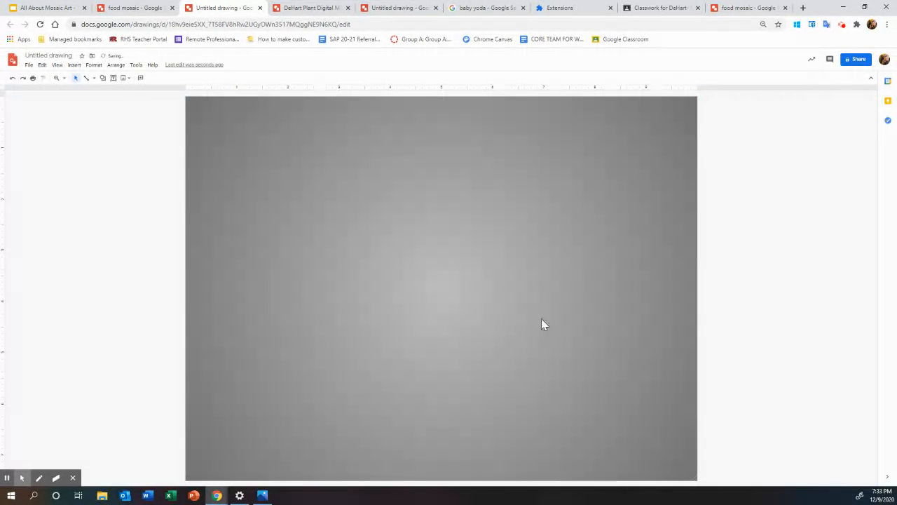
# - Change the drawing's background to the preset dark blue radial gradient
pyautogui.rightClick(606, 284)
pyautogui.moveTo(697, 358)
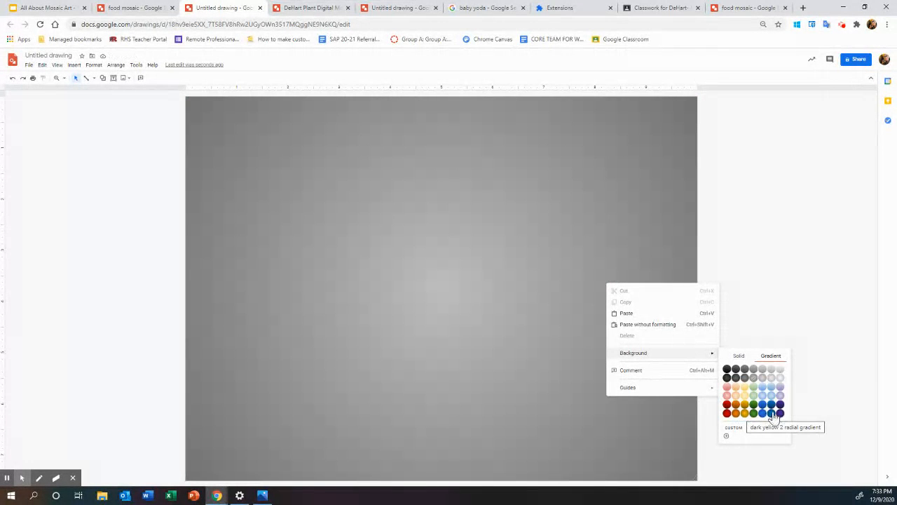
pyautogui.click(762, 414)
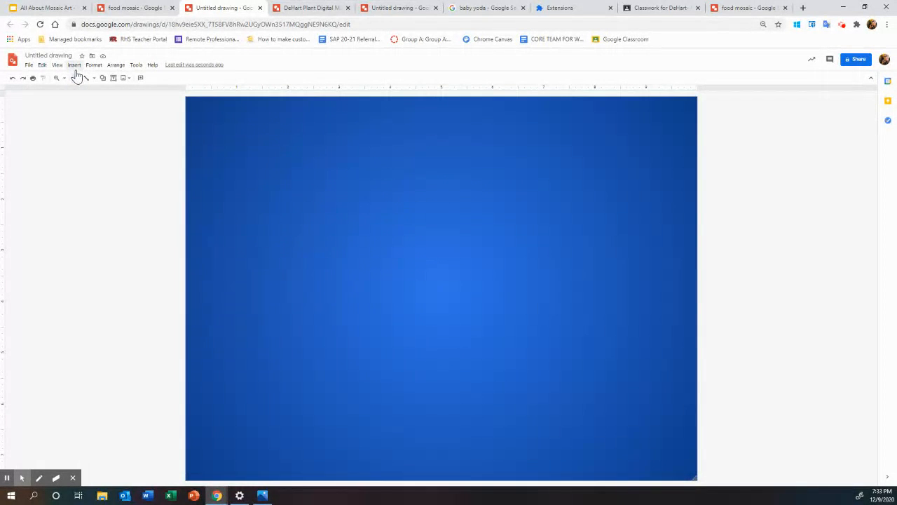
pyautogui.click(74, 65)
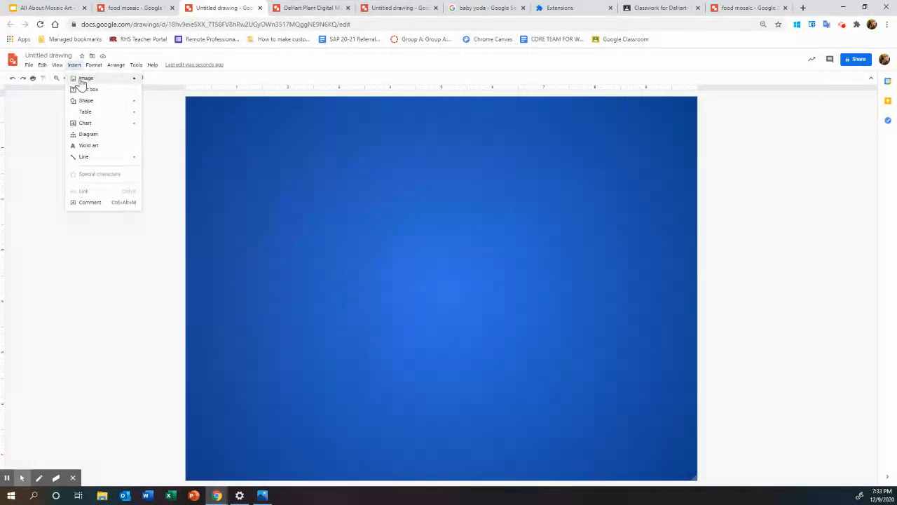
pyautogui.moveTo(85, 78)
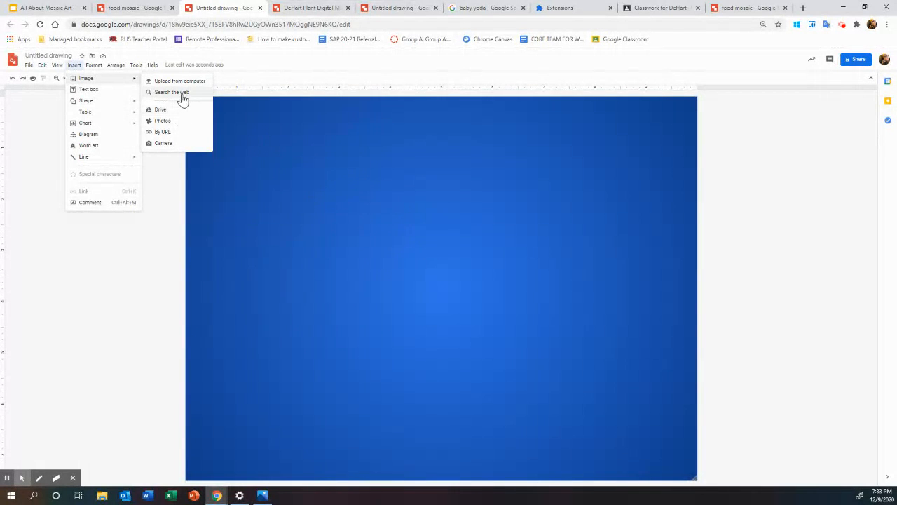
pyautogui.click(268, 131)
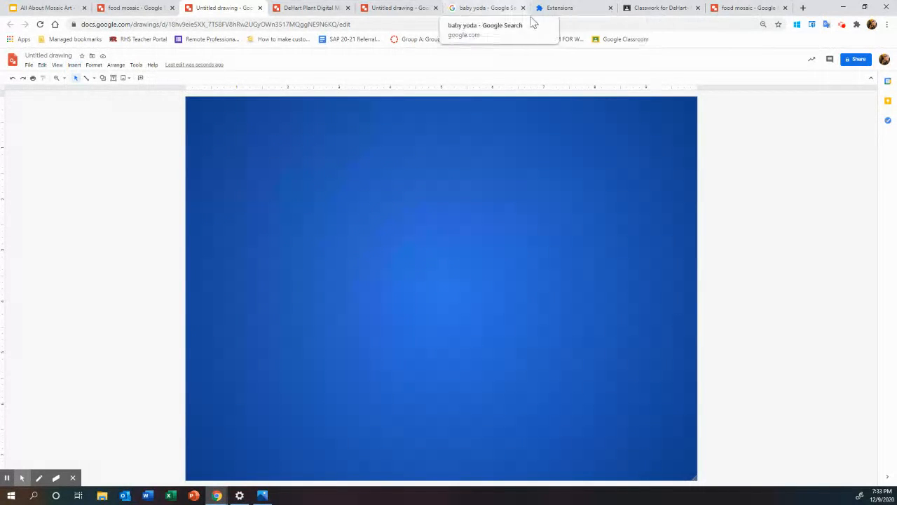
# - Search Google for "porg" in a new browser tab and show the image results
pyautogui.click(803, 8)
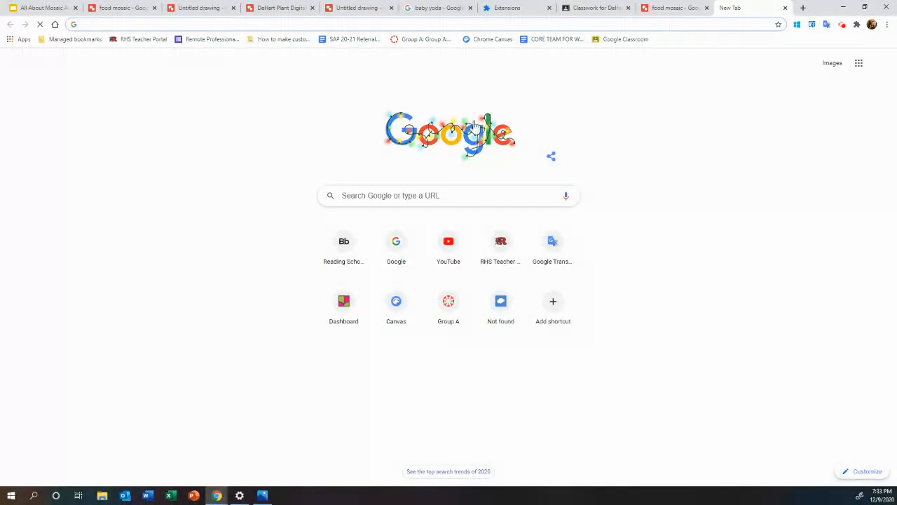
pyautogui.click(446, 197)
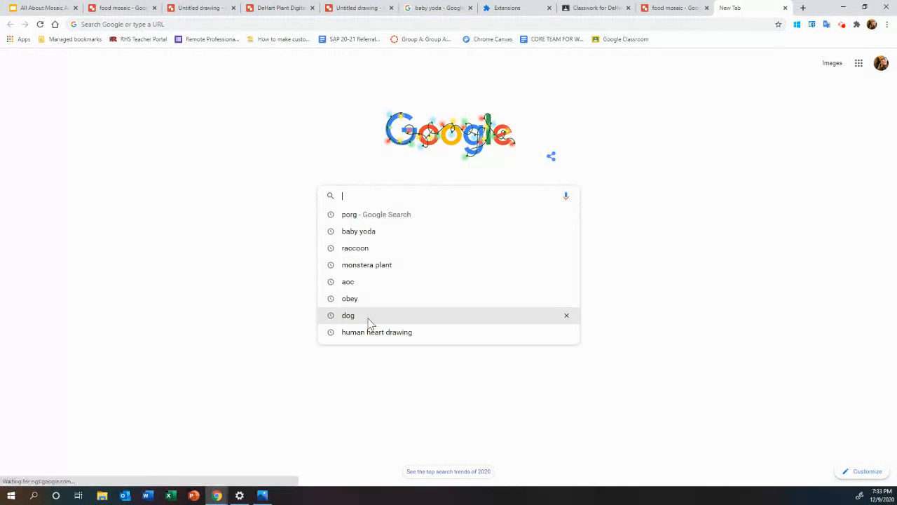
pyautogui.click(359, 215)
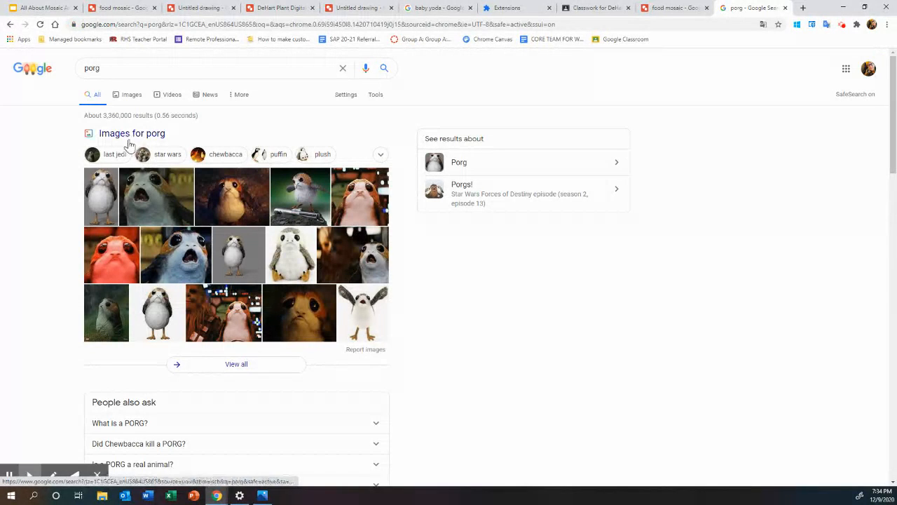
pyautogui.click(131, 94)
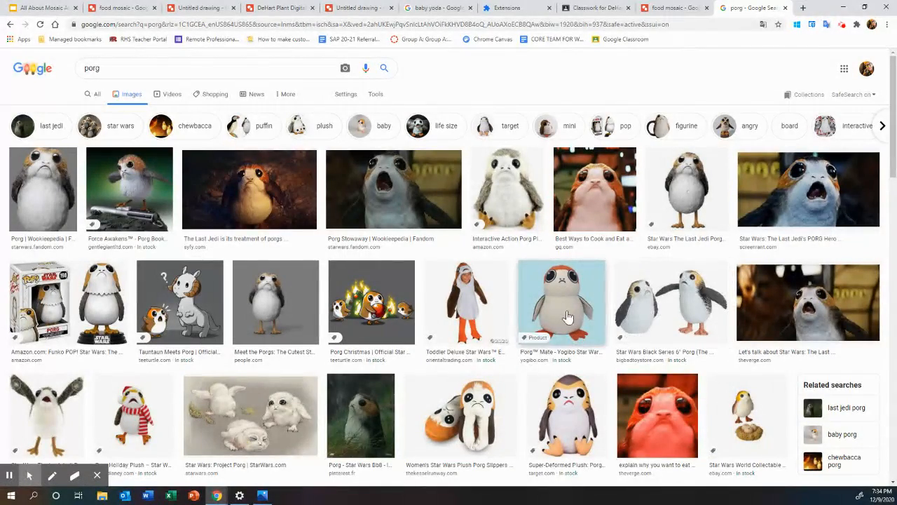
# - Browse the porg image results for a suitable reference picture for the mosaic
pyautogui.scroll(-1, 533, 341)
pyautogui.scroll(-7, 506, 354)
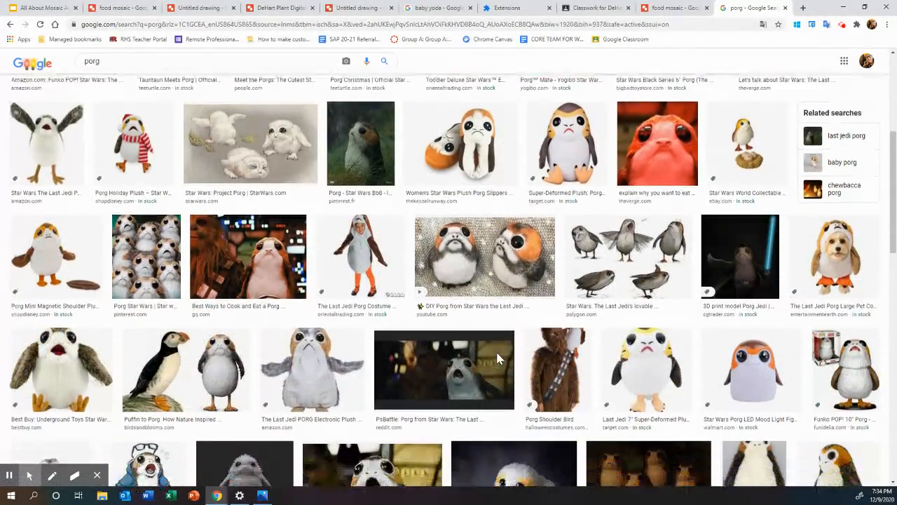
pyautogui.scroll(-5, 497, 359)
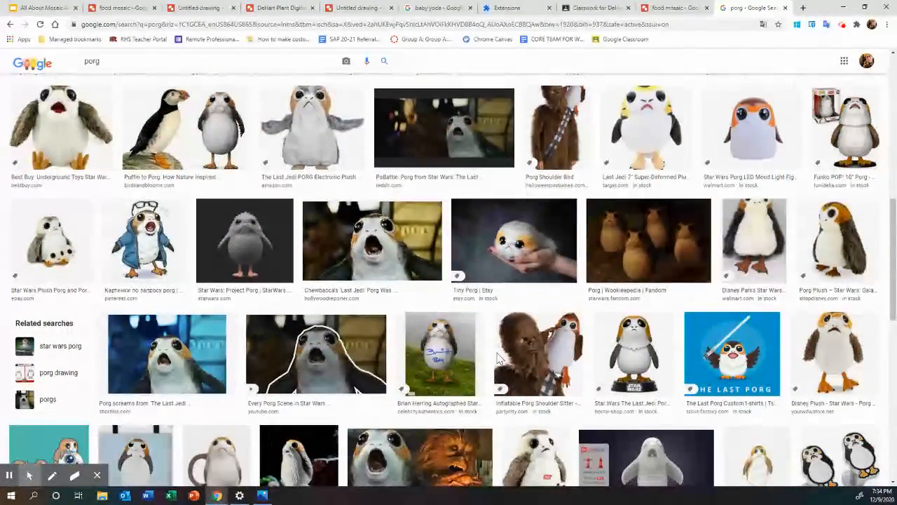
pyautogui.scroll(-5, 496, 360)
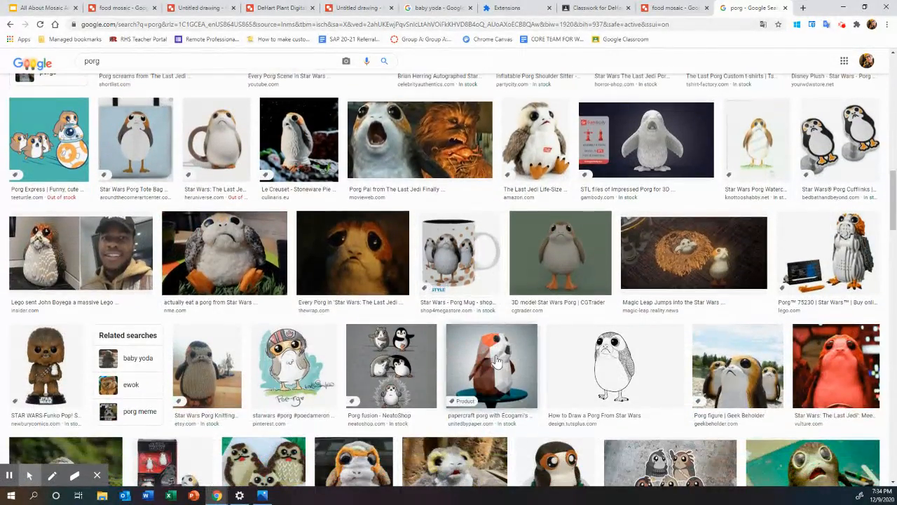
pyautogui.scroll(2, 313, 222)
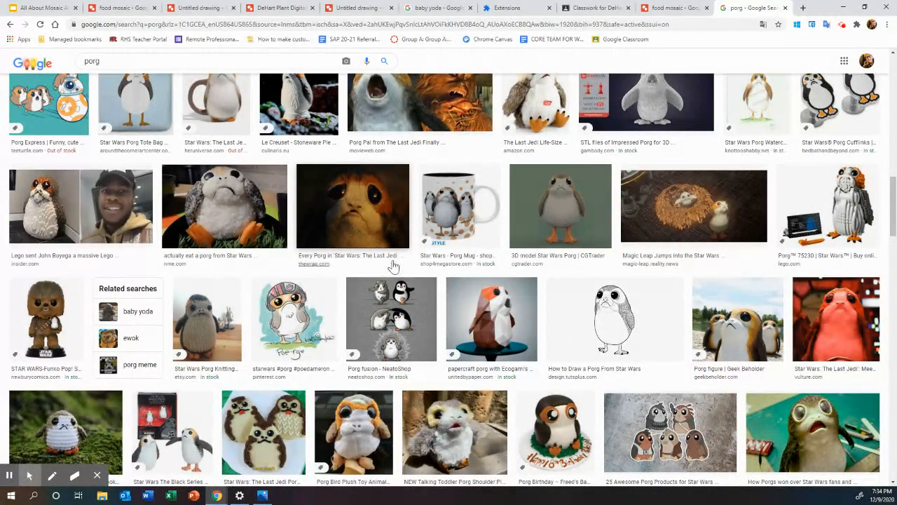
pyautogui.scroll(-3, 393, 265)
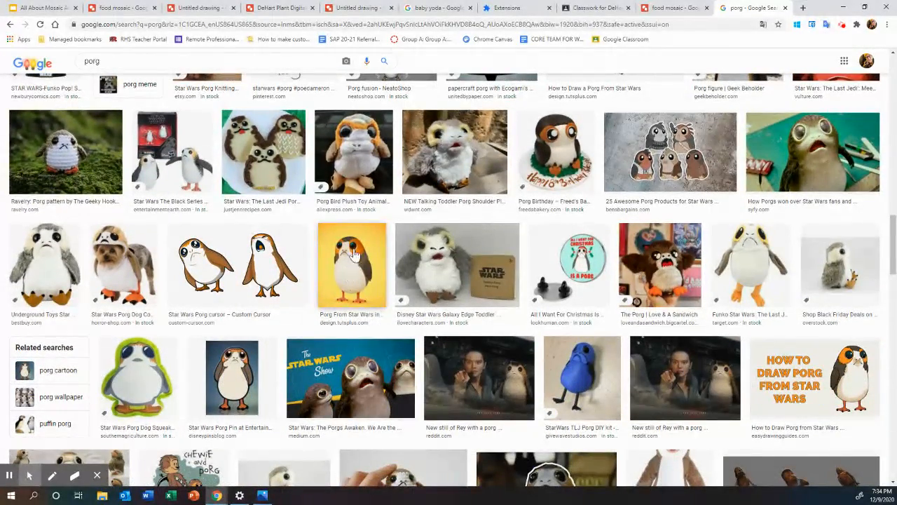
pyautogui.scroll(-3, 546, 358)
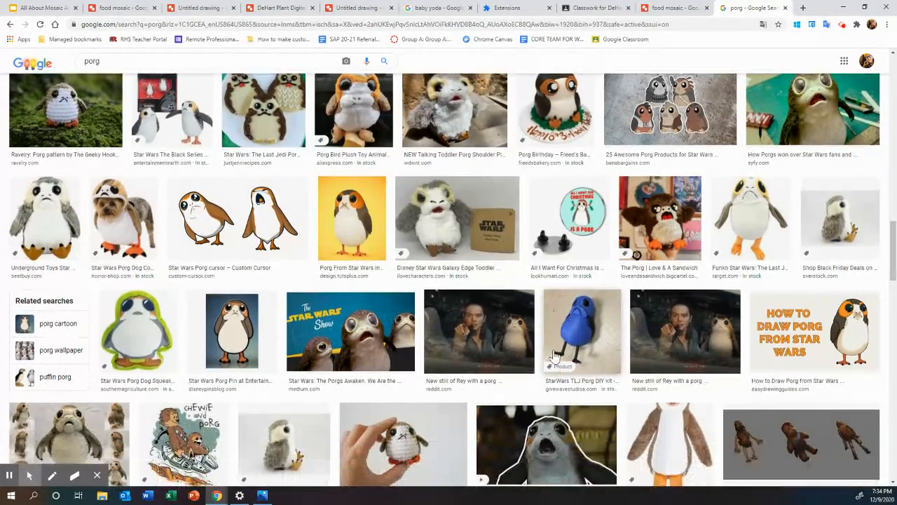
pyautogui.scroll(-10, 547, 357)
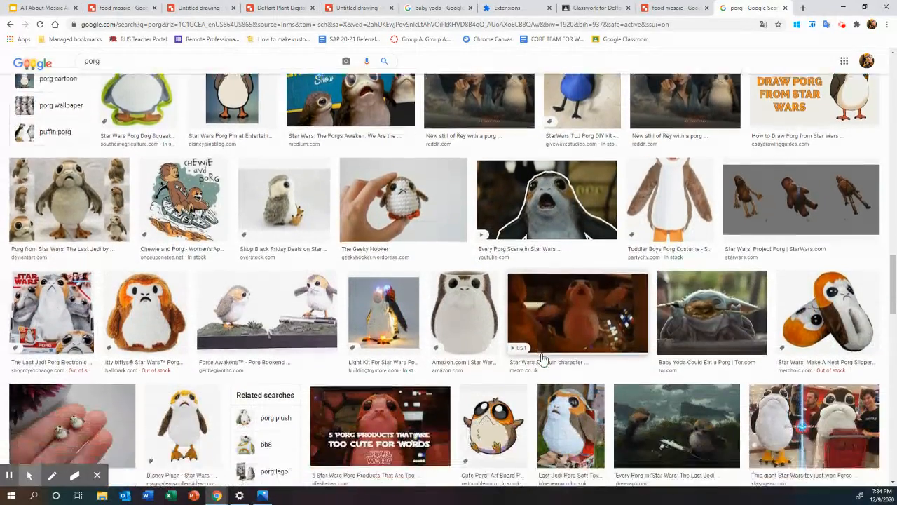
pyautogui.scroll(-15, 538, 358)
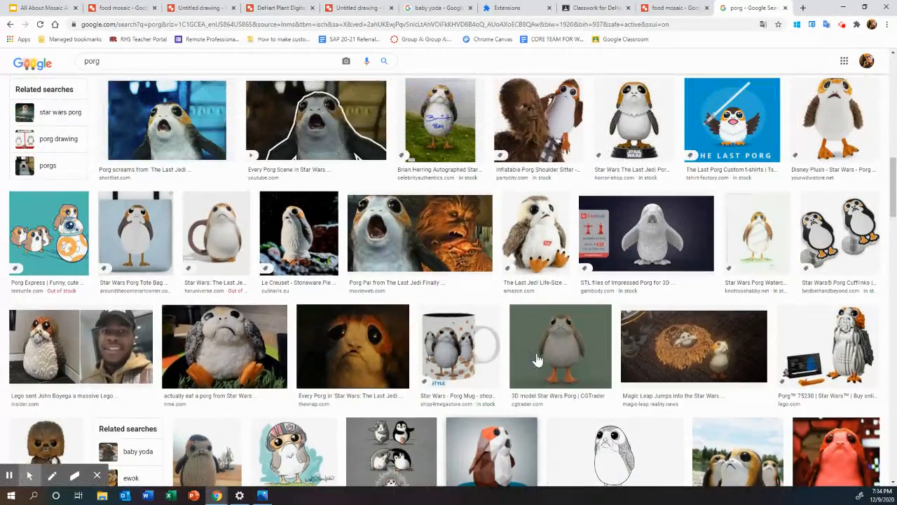
pyautogui.scroll(1, 535, 360)
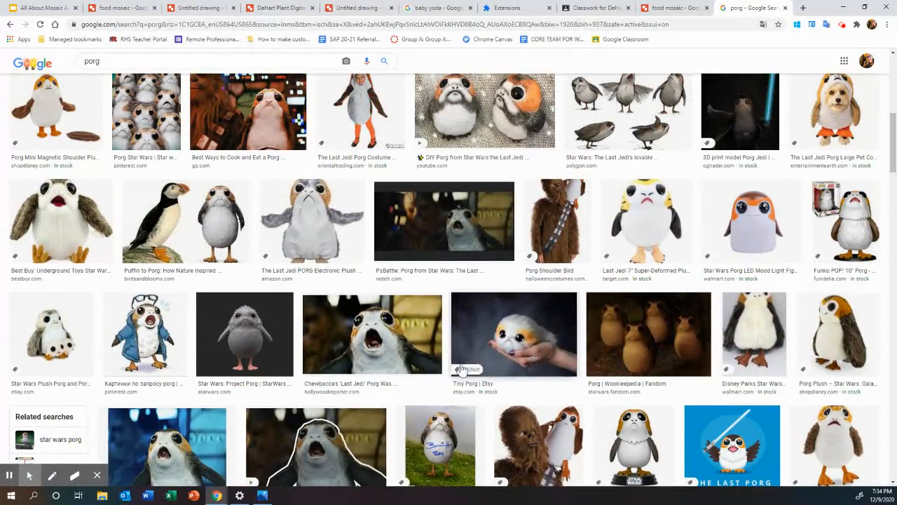
pyautogui.scroll(2, 356, 338)
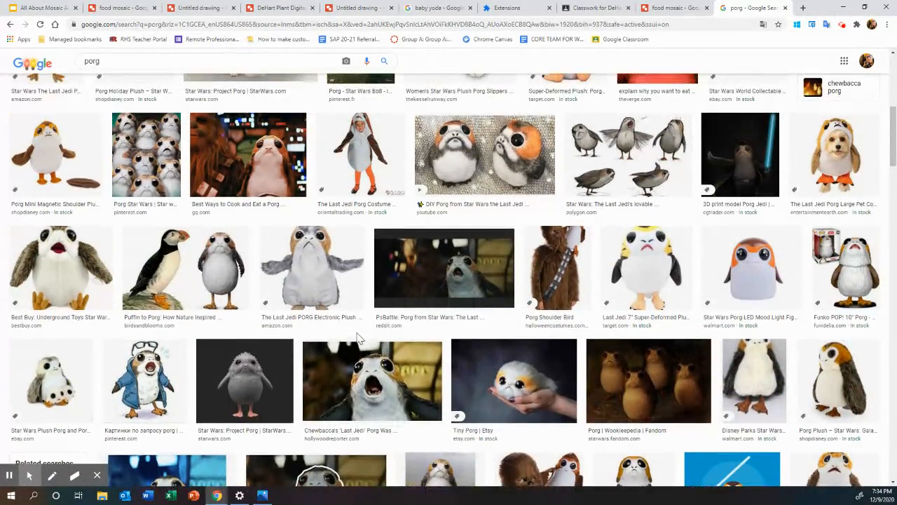
pyautogui.scroll(4, 356, 342)
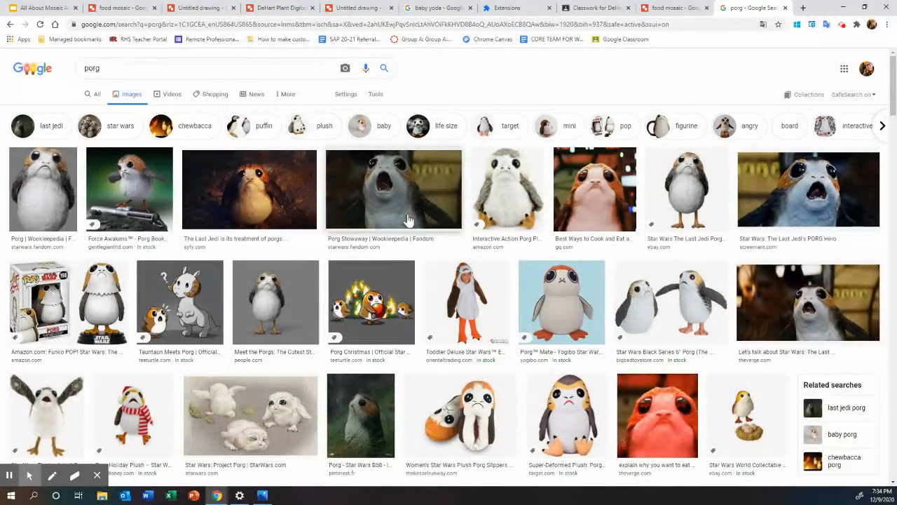
# - Copy the screenrant.com image of the open-mouthed porg from the first row of results
pyautogui.click(815, 205)
pyautogui.rightClick(815, 204)
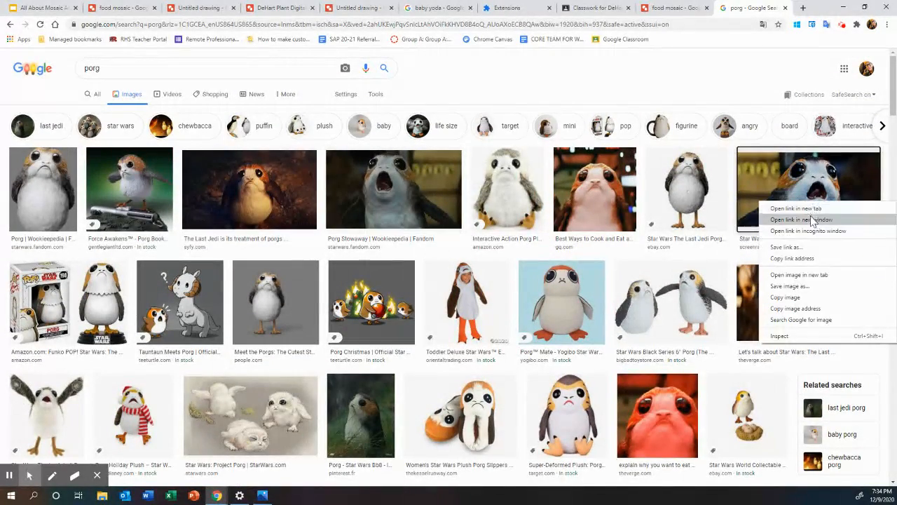
pyautogui.click(781, 300)
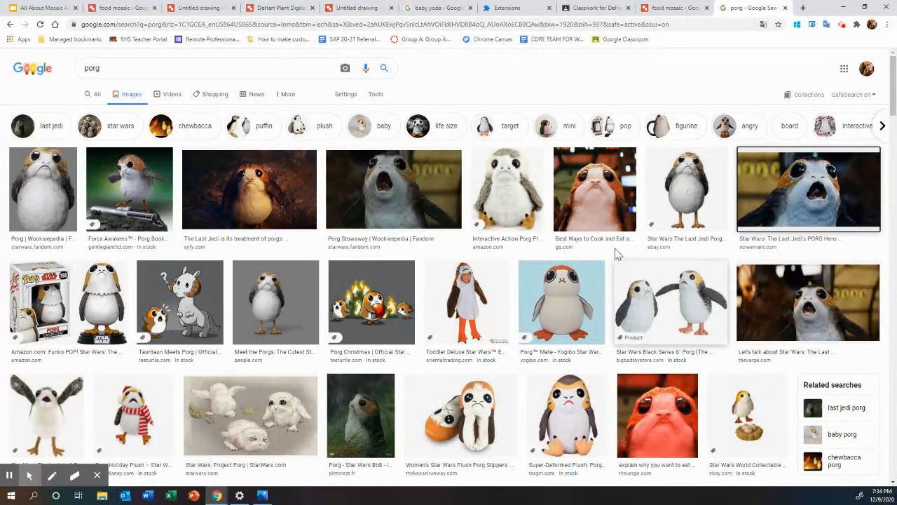
pyautogui.rightClick(851, 210)
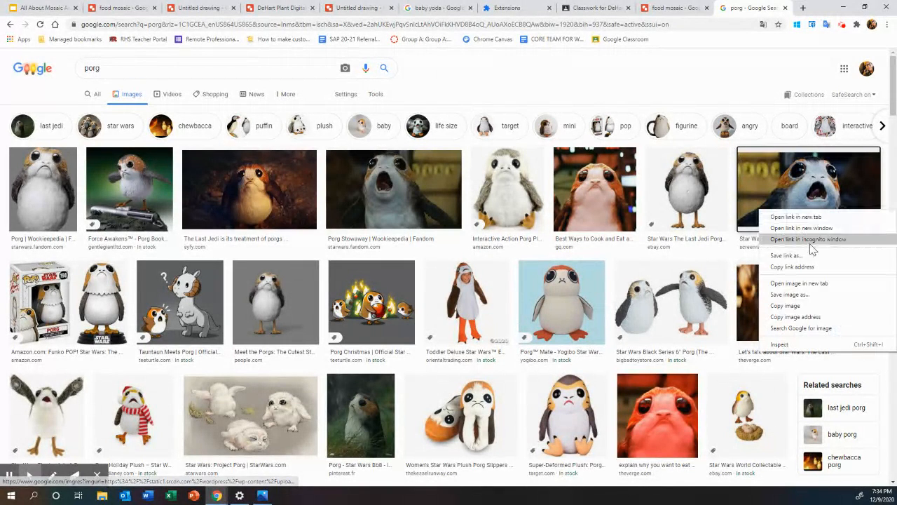
pyautogui.click(804, 308)
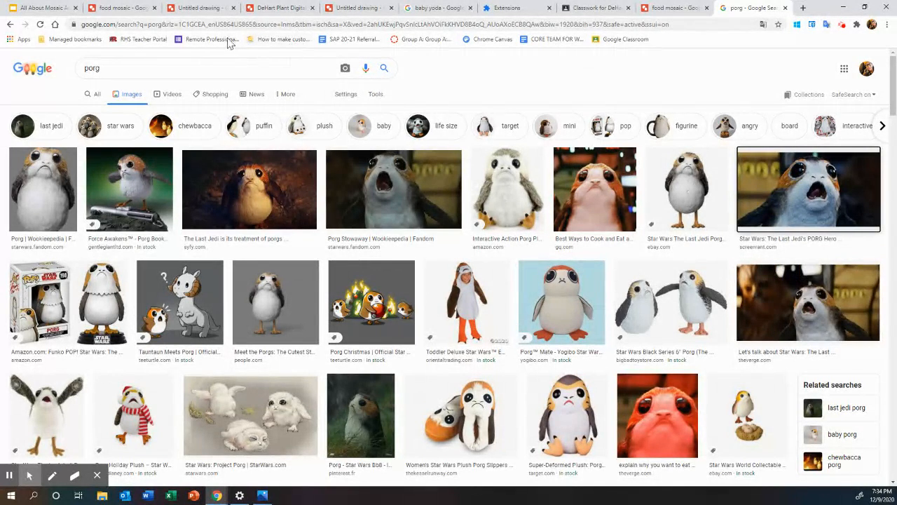
# - Paste the copied porg image into the untitled drawing with the blue gradient background
pyautogui.click(205, 9)
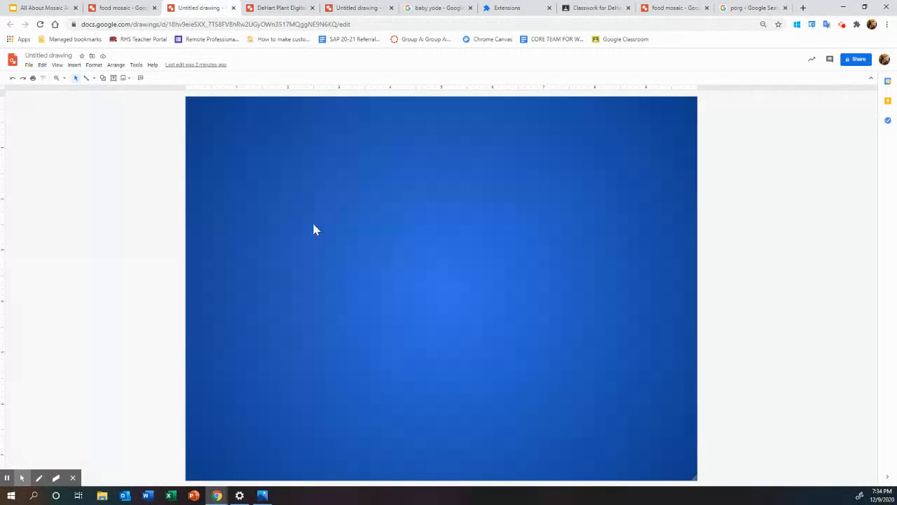
pyautogui.rightClick(258, 195)
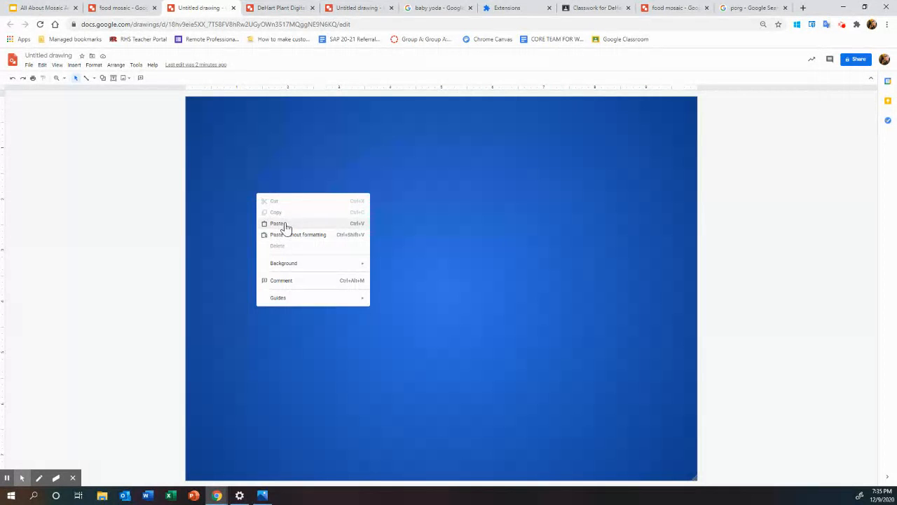
pyautogui.click(284, 223)
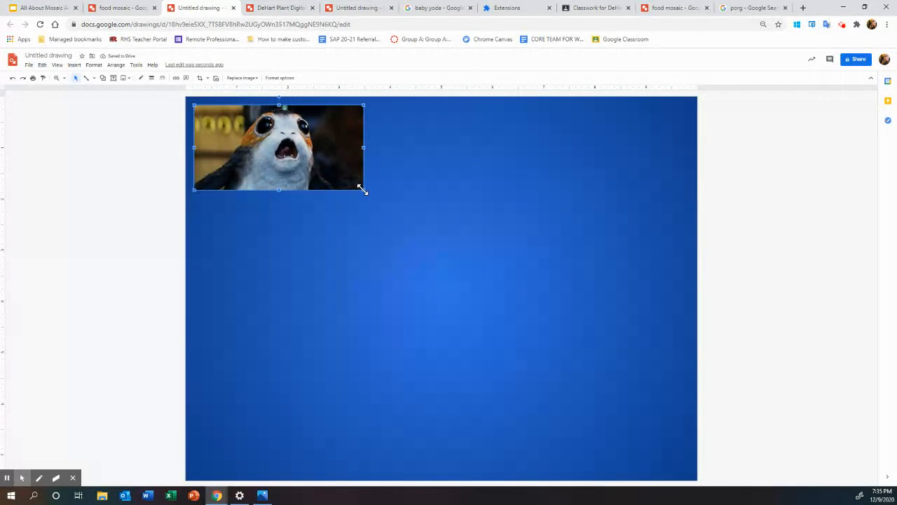
# - Try resizing the porg image proportionally and stretching it vertically to the canvas's lower edge, and undo the stretch
pyautogui.moveTo(363, 191); pyautogui.dragTo(549, 355)
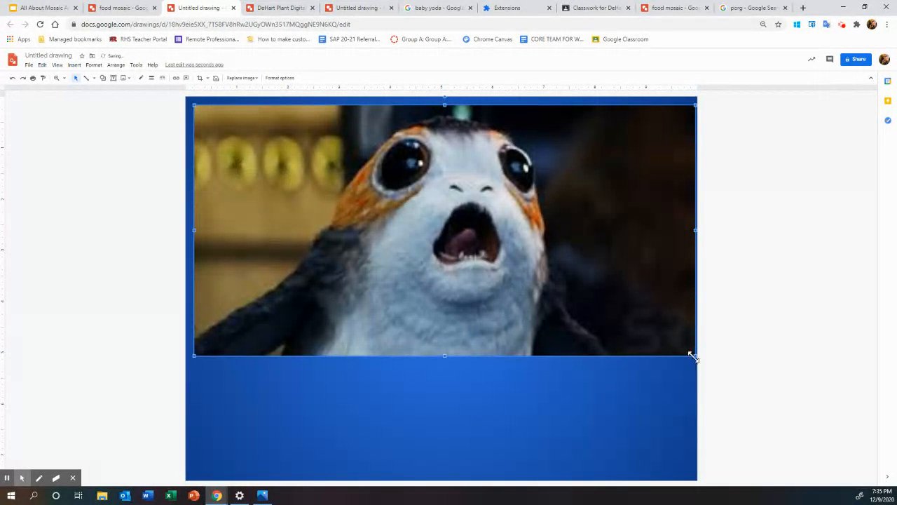
pyautogui.moveTo(694, 355); pyautogui.dragTo(533, 274)
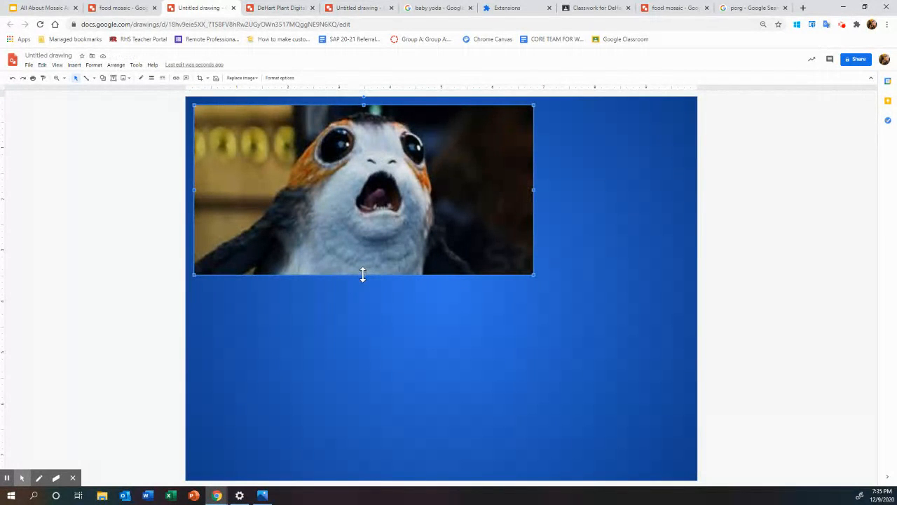
pyautogui.moveTo(363, 274); pyautogui.dragTo(362, 479)
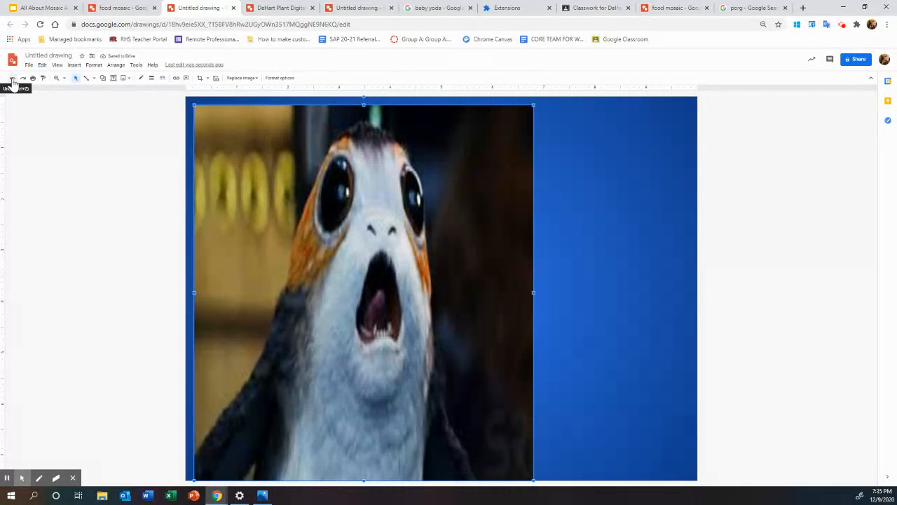
pyautogui.click(13, 79)
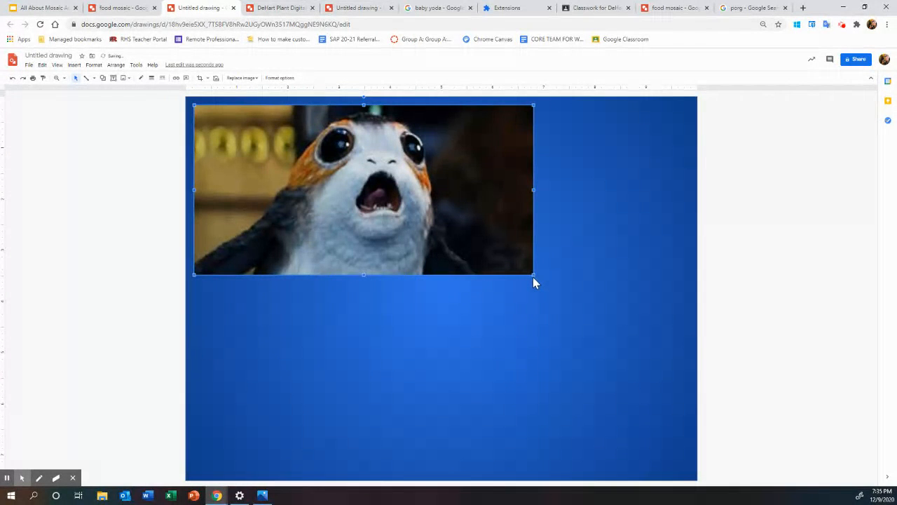
# - Enlarge the porg image proportionally to the canvas width, align it with the upper edge, and shorten the canvas to the image's height
pyautogui.moveTo(533, 274); pyautogui.dragTo(682, 357)
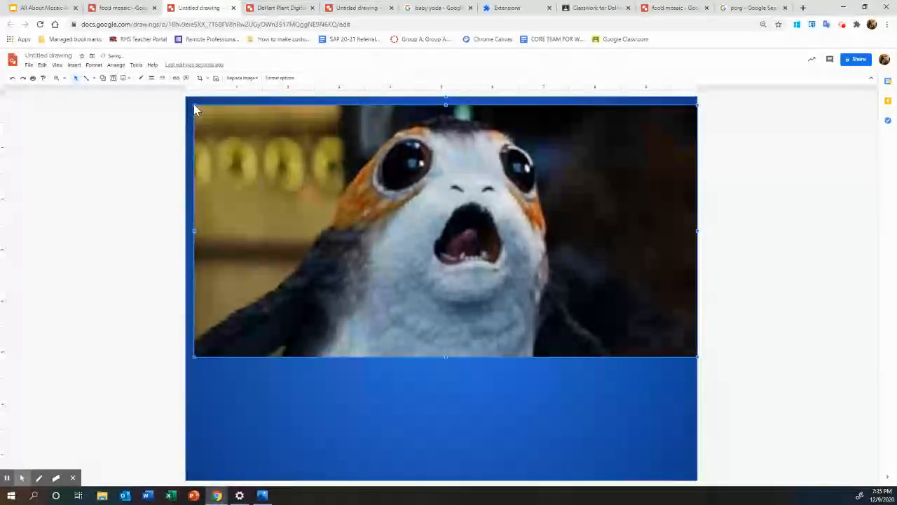
pyautogui.moveTo(194, 104); pyautogui.dragTo(183, 98)
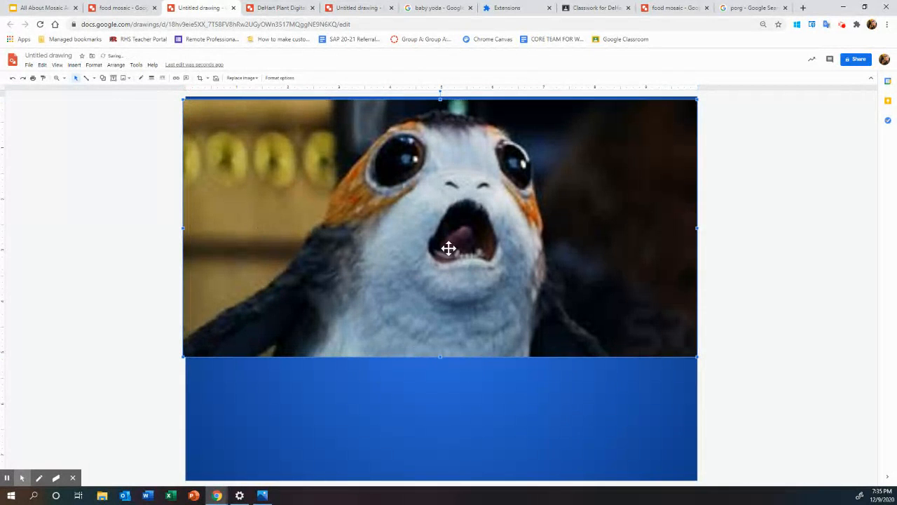
pyautogui.moveTo(448, 216); pyautogui.dragTo(450, 223)
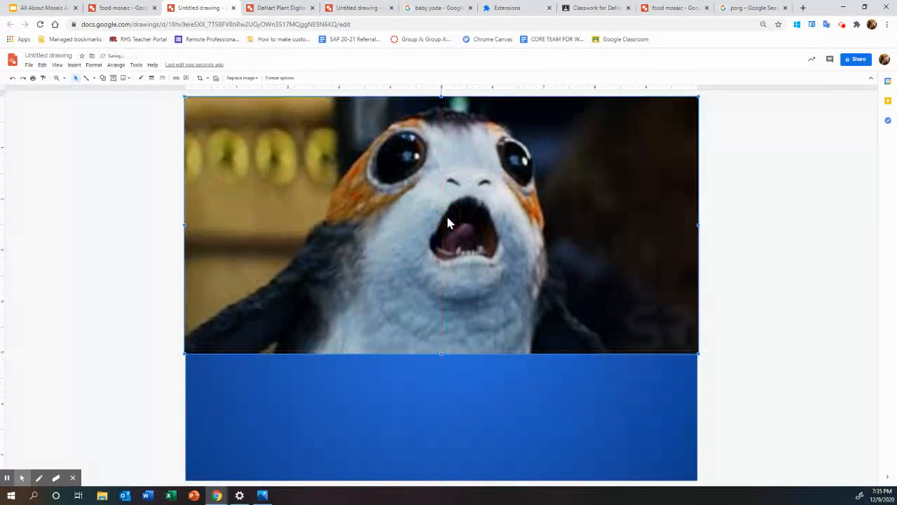
pyautogui.click(608, 437)
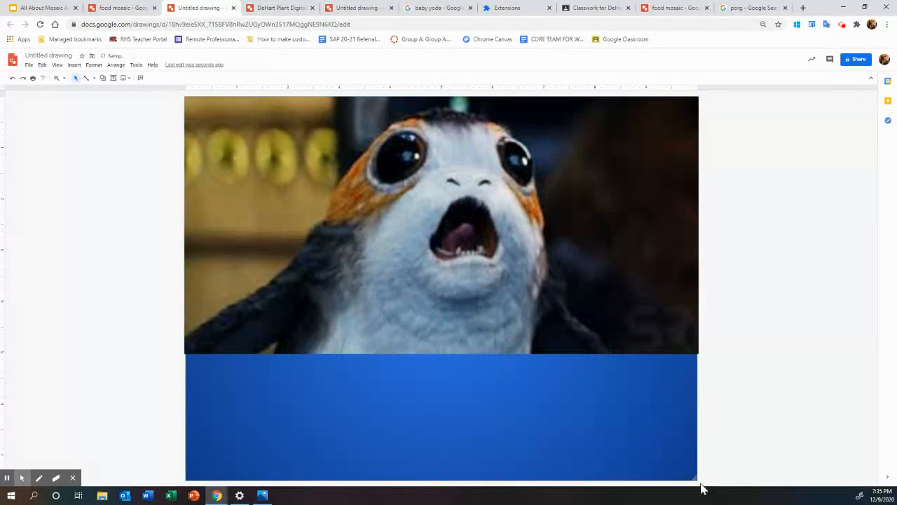
pyautogui.moveTo(696, 478); pyautogui.dragTo(697, 354)
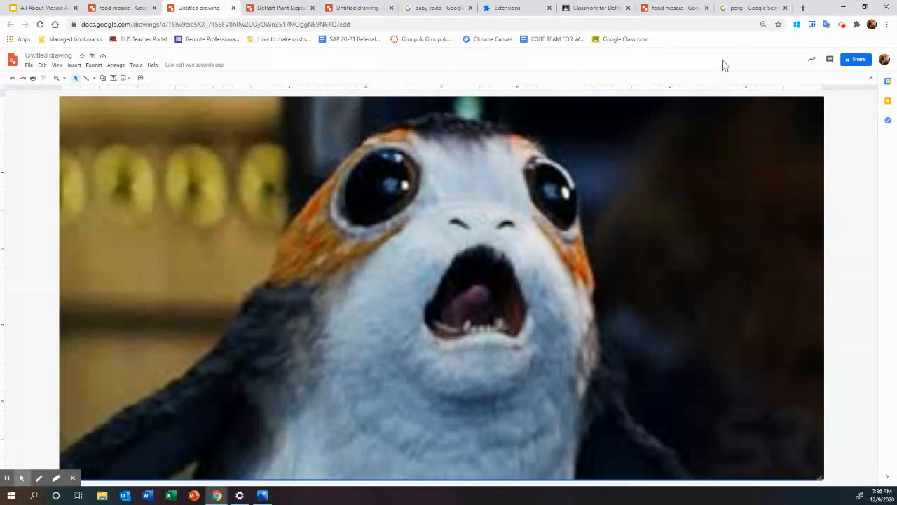
# - Open the browser's extension management page and search the installed extensions for "color"
pyautogui.click(857, 25)
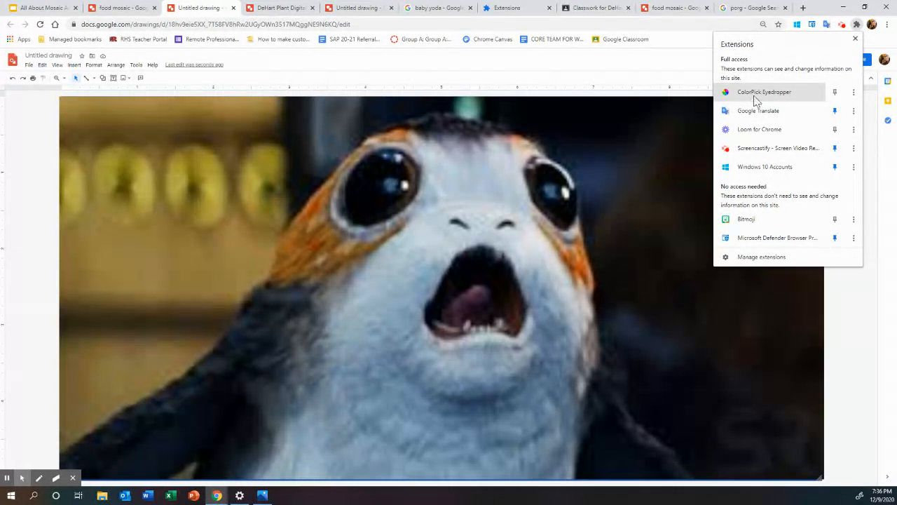
pyautogui.click(759, 258)
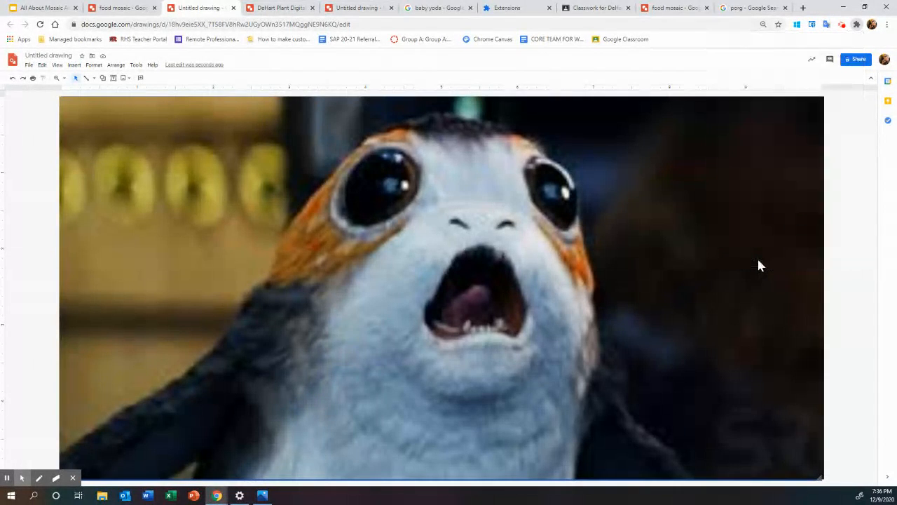
pyautogui.click(371, 61)
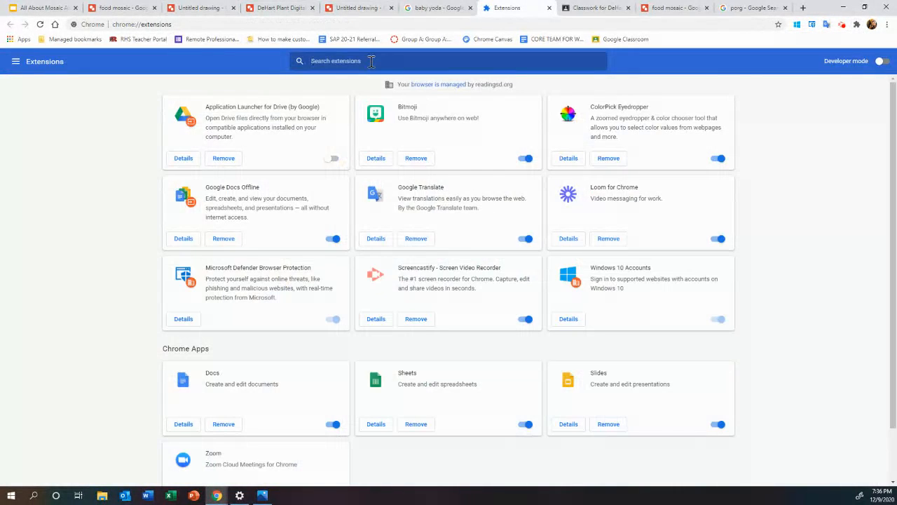
pyautogui.write('color pick')
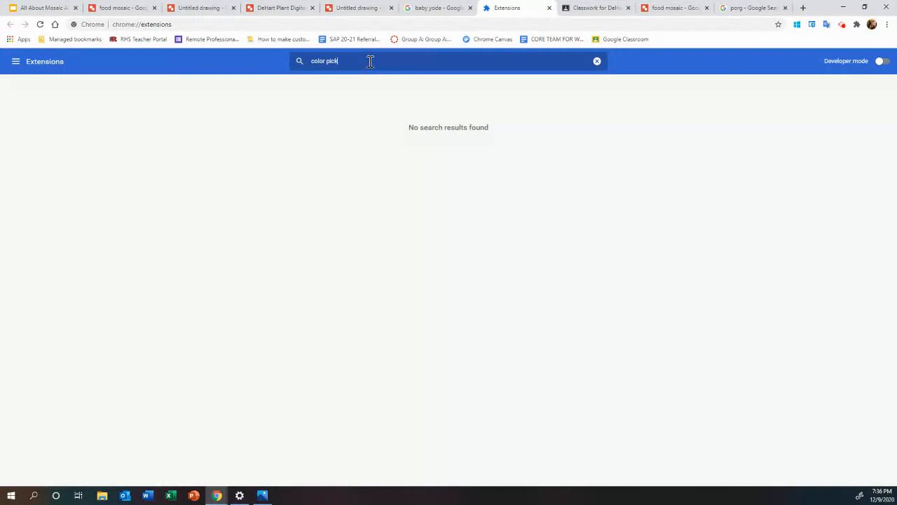
pyautogui.press('BackSpace')
pyautogui.press('BackSpace')
pyautogui.press('BackSpace')
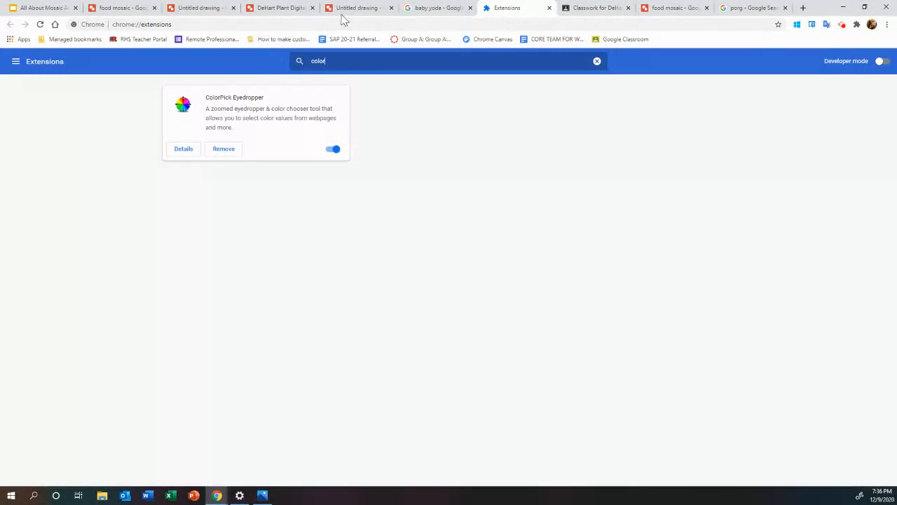
# - Return to the porg drawing and activate the ColorPick Eyedropper extension on it
pyautogui.click(215, 9)
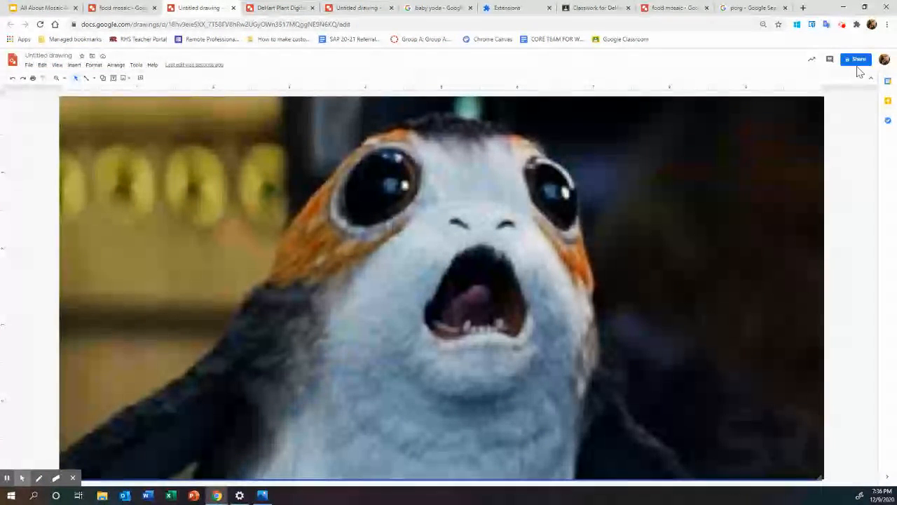
pyautogui.click(855, 25)
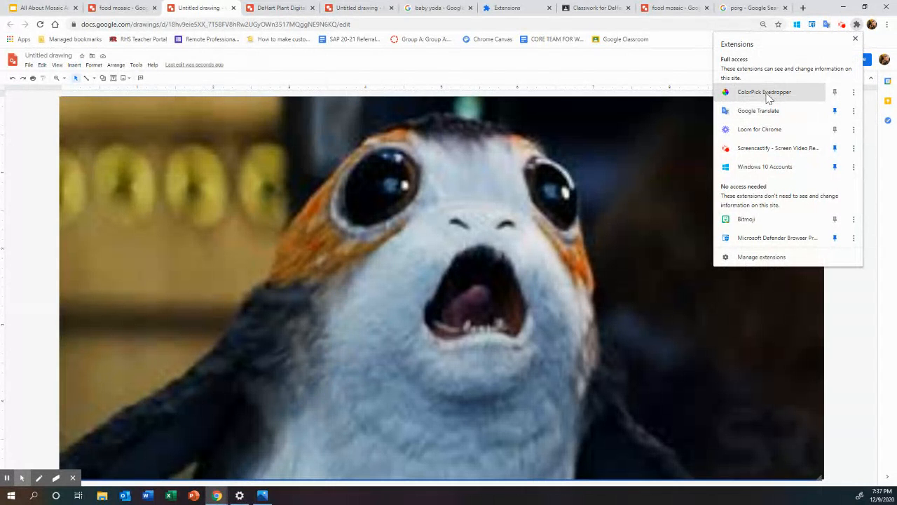
pyautogui.click(766, 93)
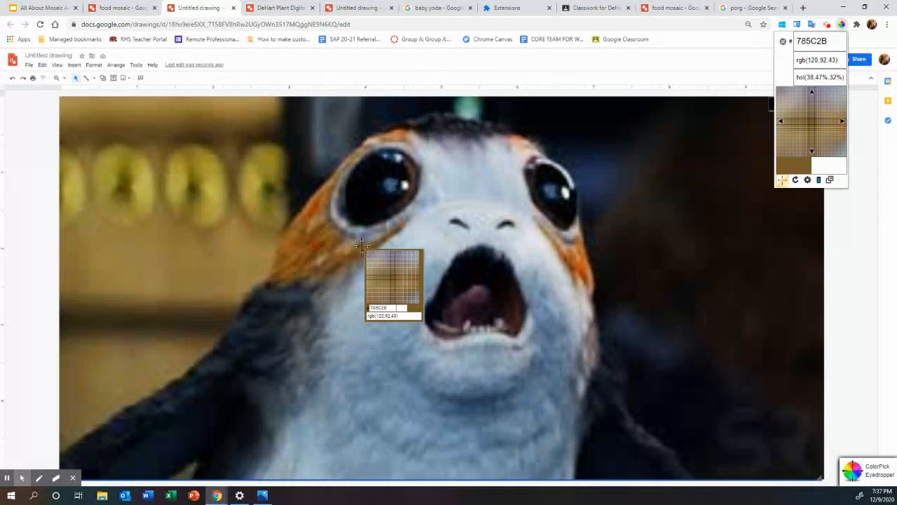
# - Sample the brown on the edge of the orange patch below the porg's left-hand eye and copy its hex code
pyautogui.click(359, 246)
pyautogui.click(359, 247)
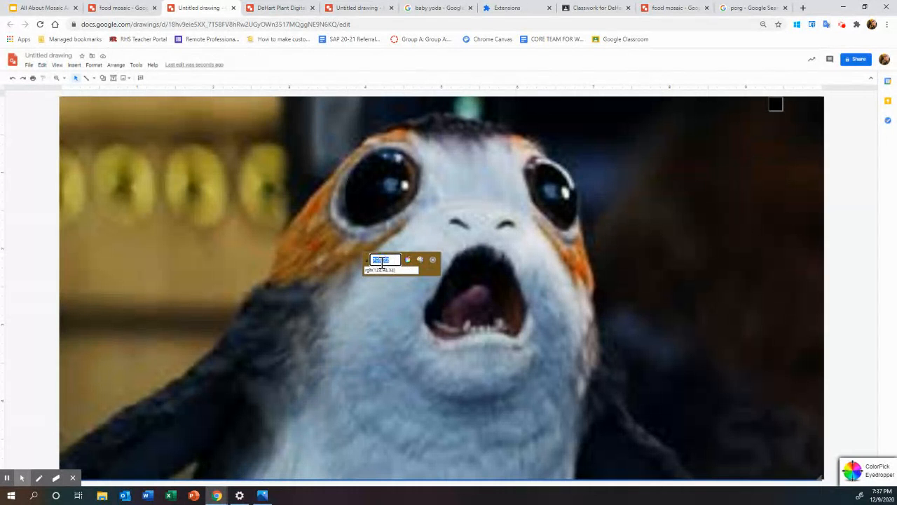
pyautogui.click(377, 270)
pyautogui.click(382, 260)
pyautogui.hotkey('ctrl', 'c')
pyautogui.press('Escape')
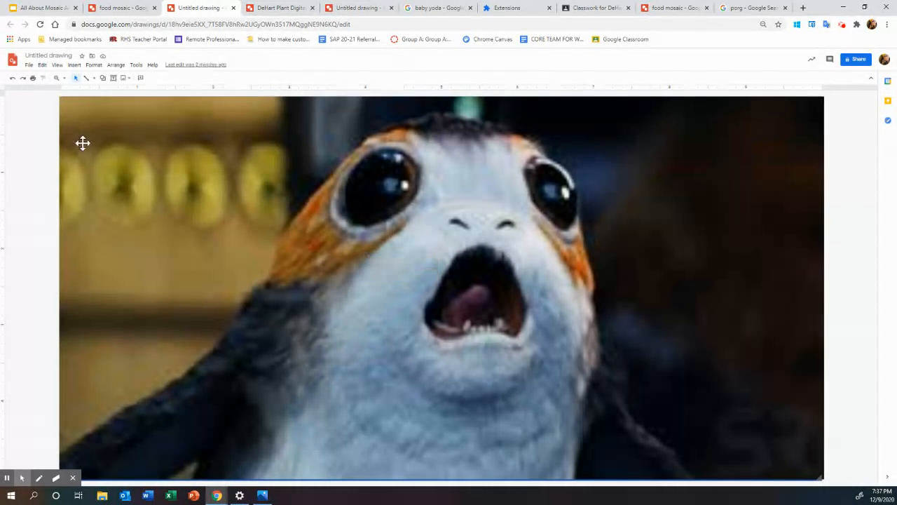
# - Draw a closed four-sided Polyline tile over the brown edge just below the left-hand eye
pyautogui.click(93, 79)
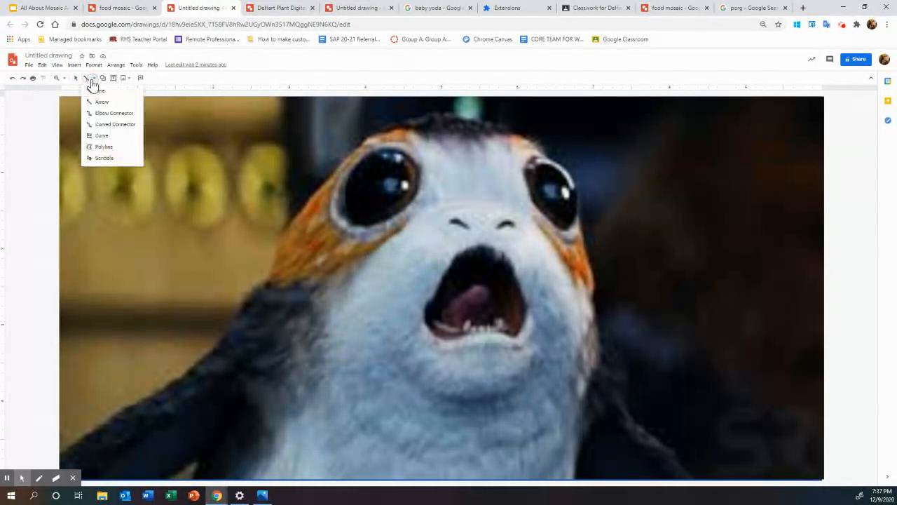
pyautogui.click(103, 148)
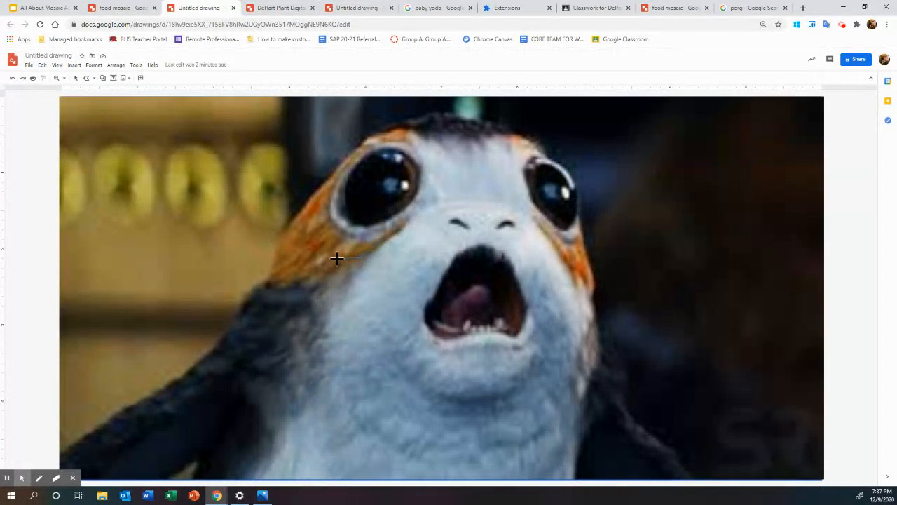
pyautogui.click(383, 239)
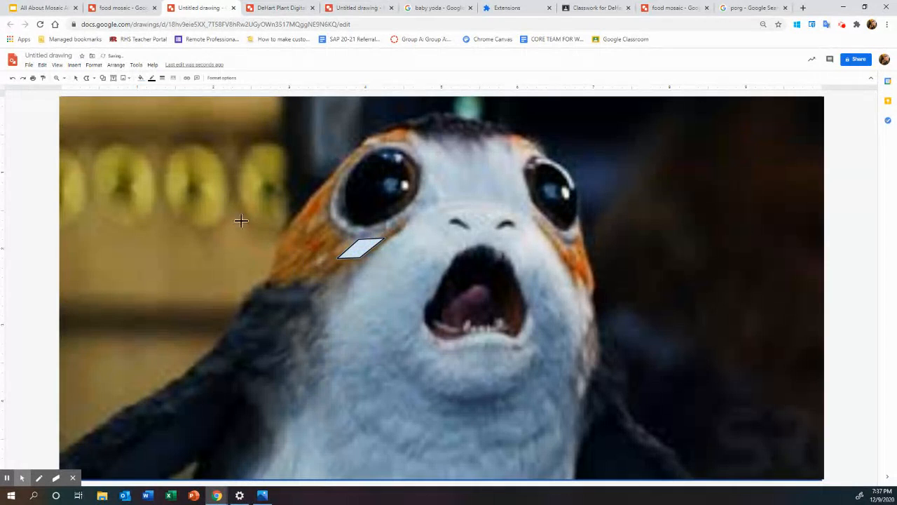
# - Fill the new tile with the copied custom color 7C5E22
pyautogui.click(142, 79)
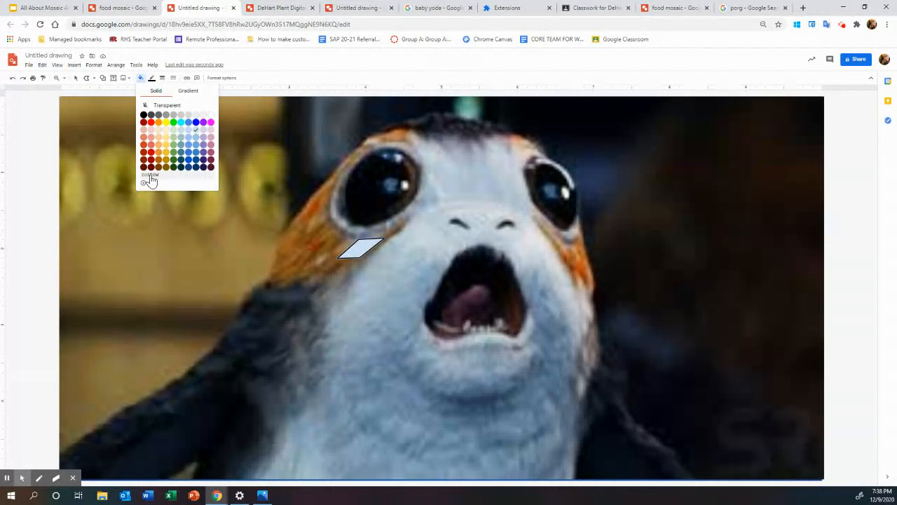
pyautogui.click(151, 180)
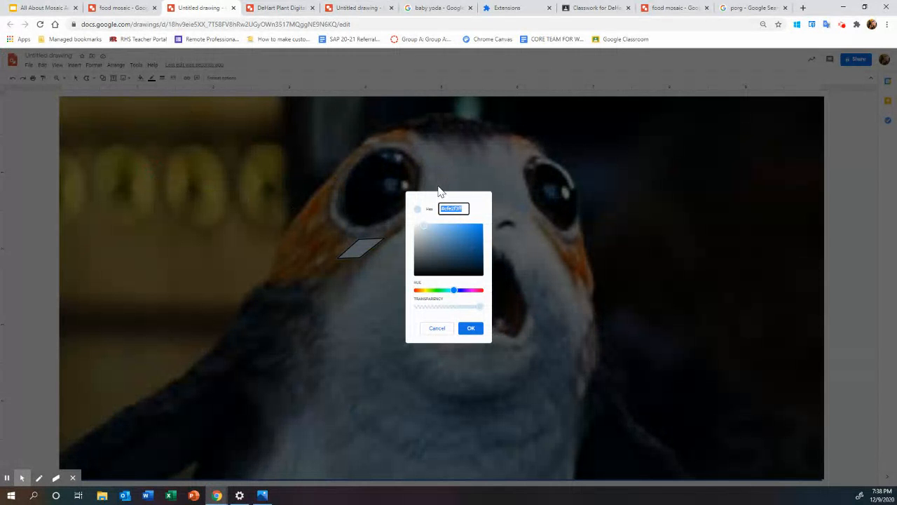
pyautogui.hotkey('ctrl', 'v')
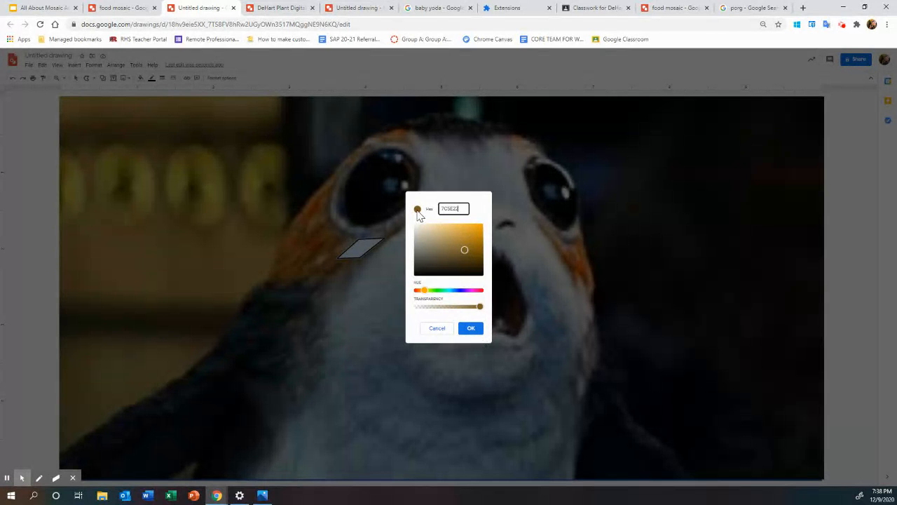
pyautogui.click(469, 326)
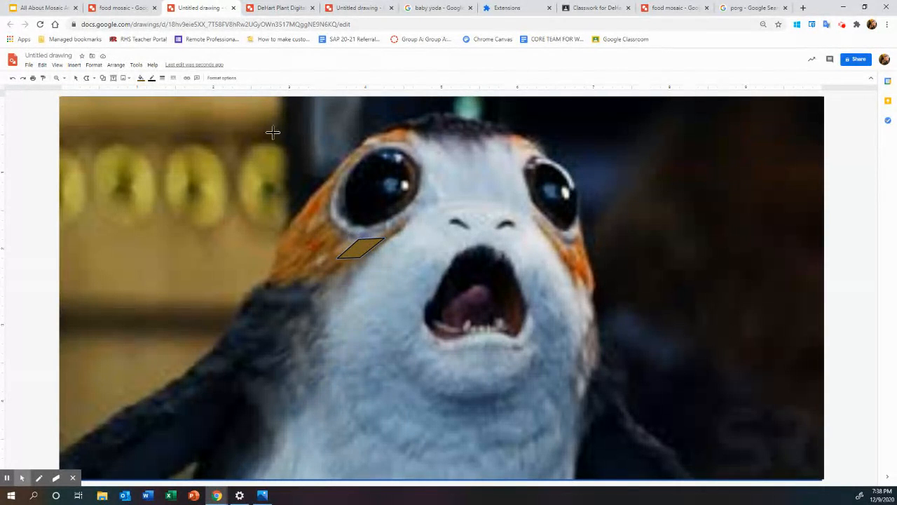
# - Set the tile's outline to the same custom brown as its fill, trying a black outline for comparison
pyautogui.click(151, 77)
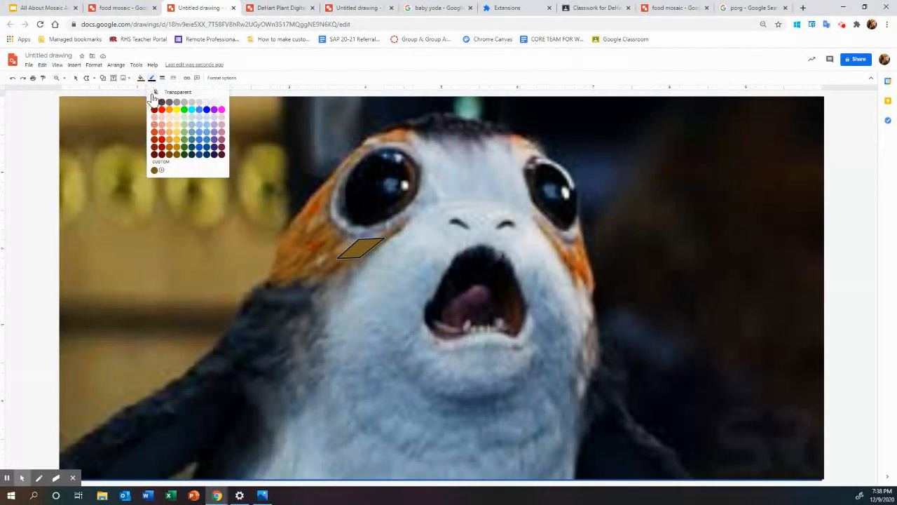
pyautogui.click(154, 171)
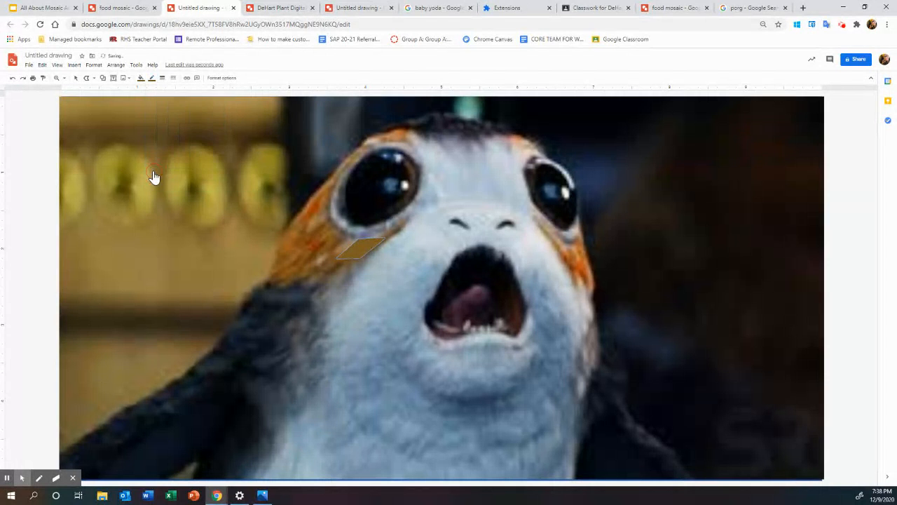
pyautogui.click(151, 78)
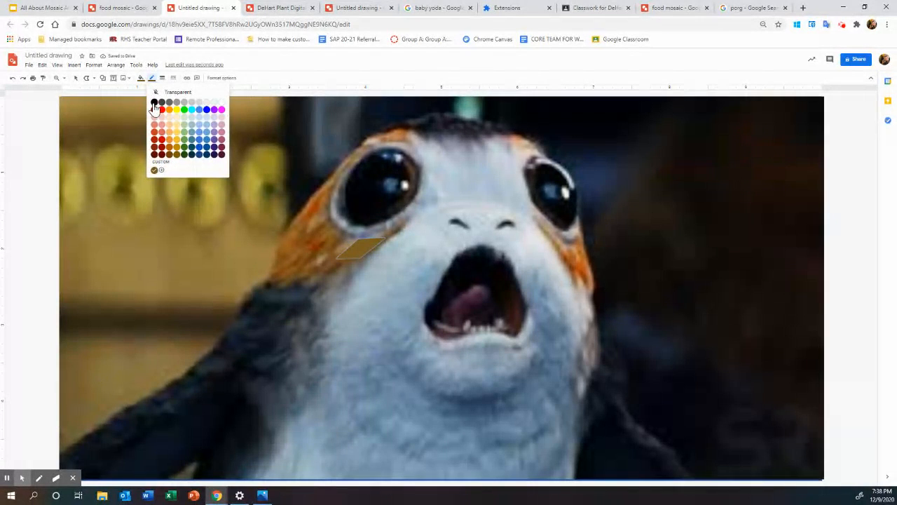
pyautogui.click(154, 103)
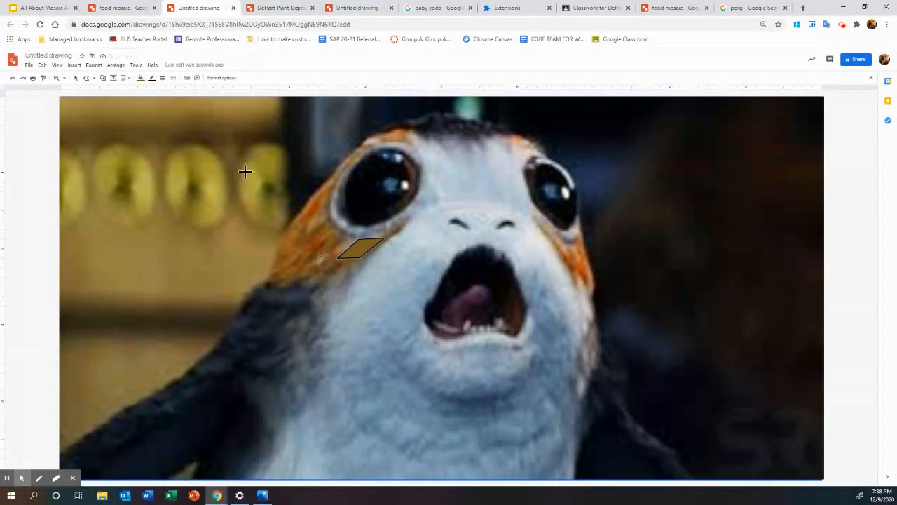
pyautogui.click(152, 78)
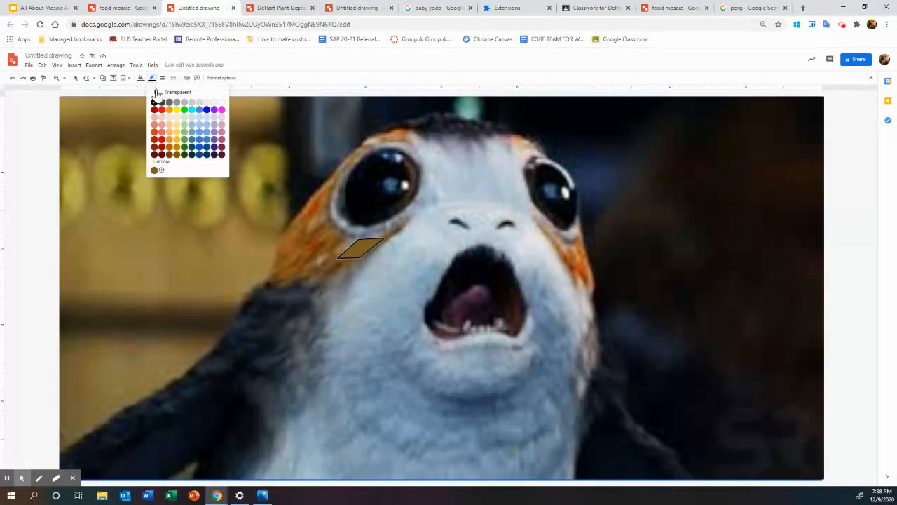
pyautogui.click(154, 171)
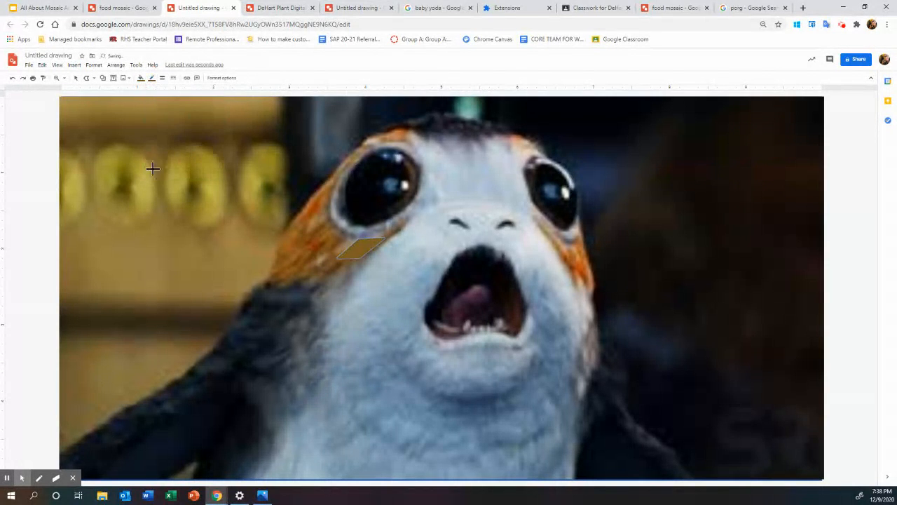
# - Draw several brown Polyline tiles across the orange patch below the left-hand eye and one on the right-hand cheek
pyautogui.click(325, 260)
pyautogui.click(322, 248)
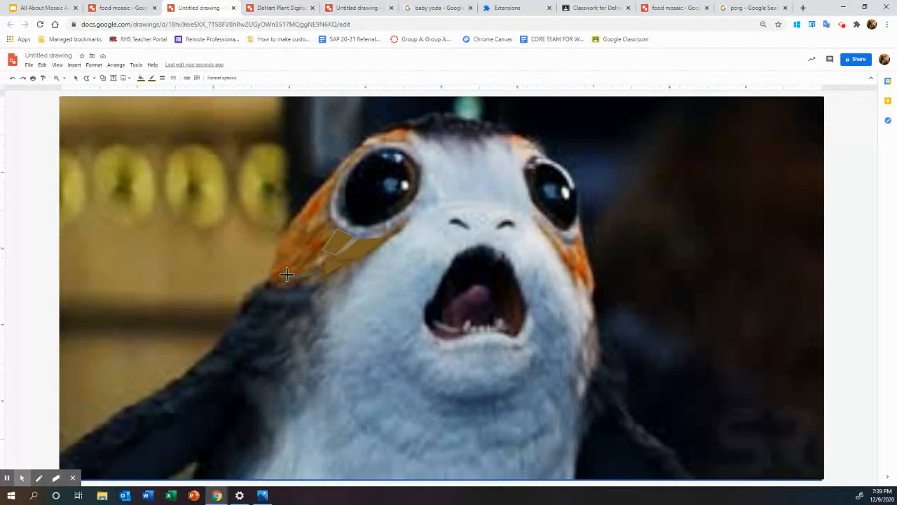
pyautogui.click(307, 264)
pyautogui.click(561, 250)
pyautogui.click(329, 224)
pyautogui.click(304, 240)
pyautogui.click(321, 246)
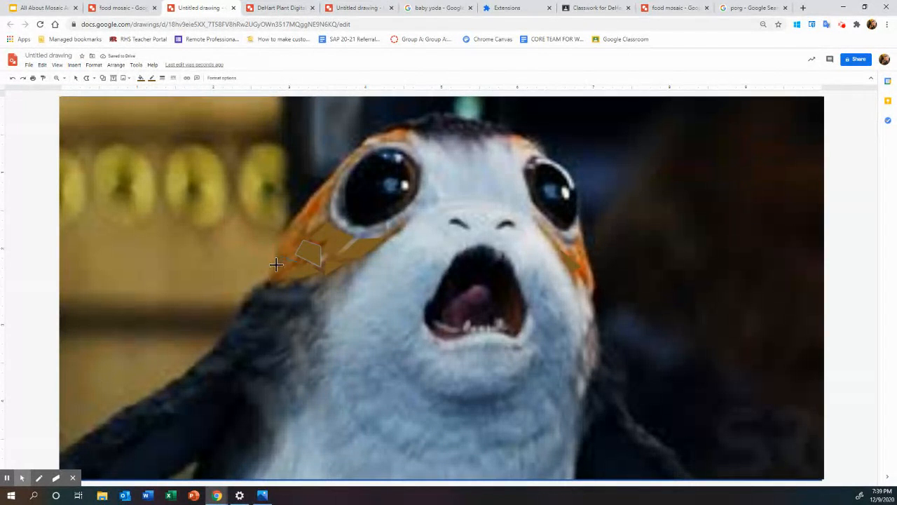
# - Continue the brown tiles up the outer edge of the left-hand orange patch and add another on the right-hand cheek
pyautogui.click(297, 262)
pyautogui.click(282, 246)
pyautogui.click(297, 219)
pyautogui.click(310, 207)
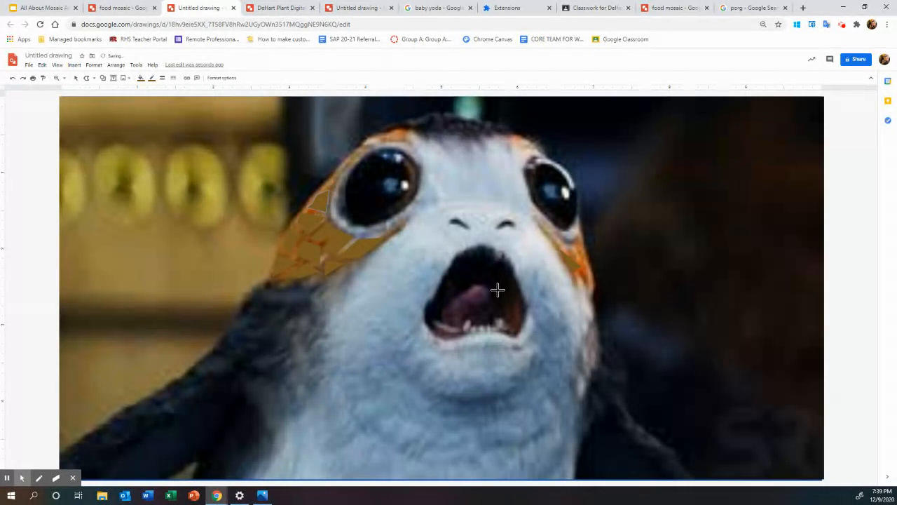
pyautogui.click(586, 264)
pyautogui.click(567, 247)
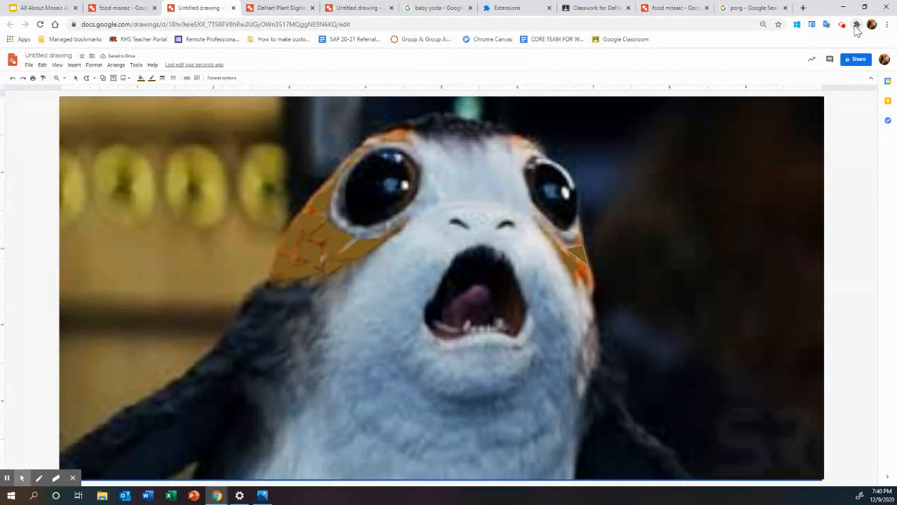
# - Sample the bright orange on the right-hand cheek with ColorPick Eyedropper and copy its hex code
pyautogui.click(856, 25)
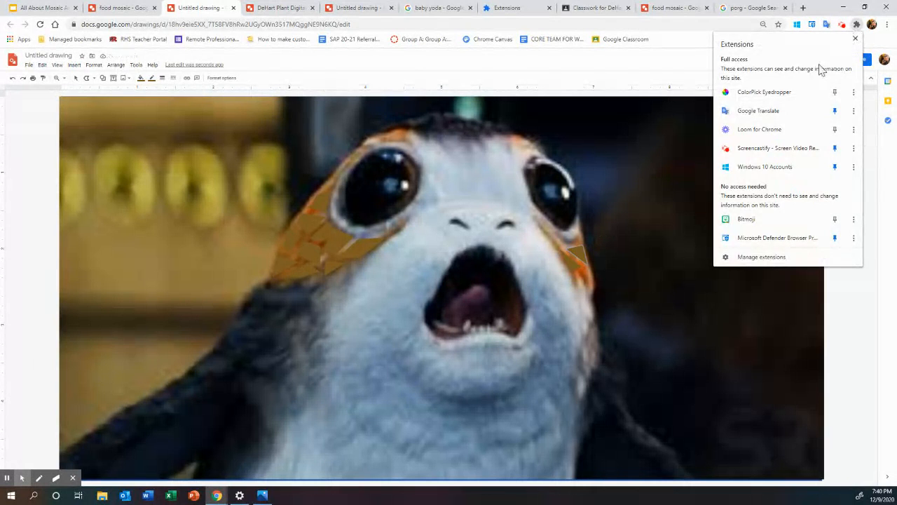
pyautogui.click(764, 93)
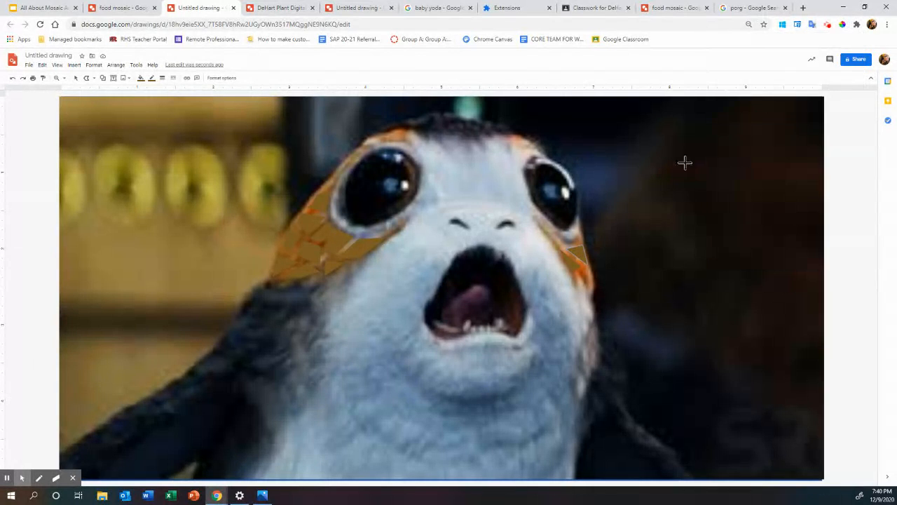
pyautogui.click(585, 272)
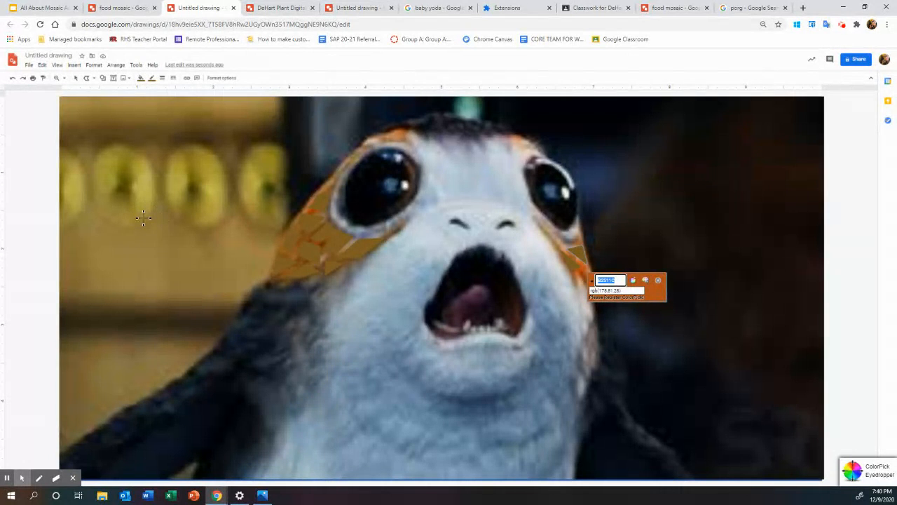
pyautogui.press('Escape')
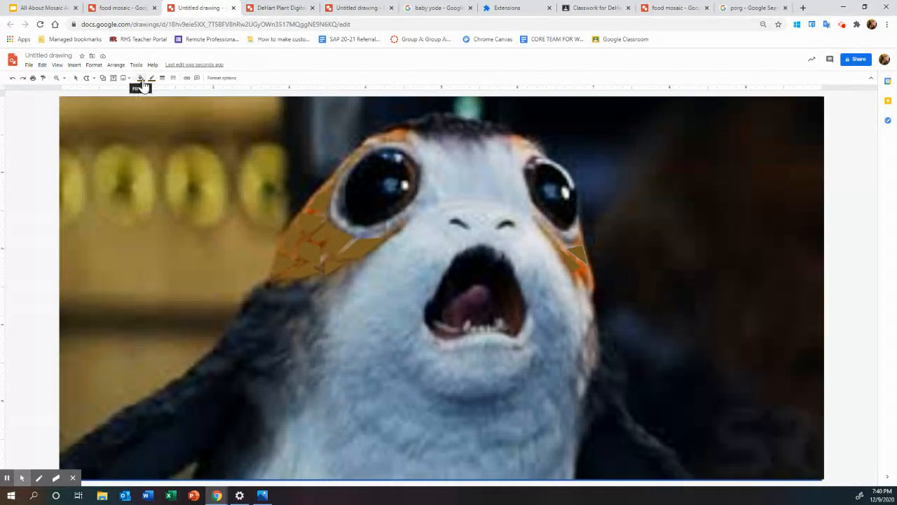
# - Set the fill of the last tile on the right-hand cheek to the custom orange #B2511C
pyautogui.click(141, 79)
pyautogui.click(152, 178)
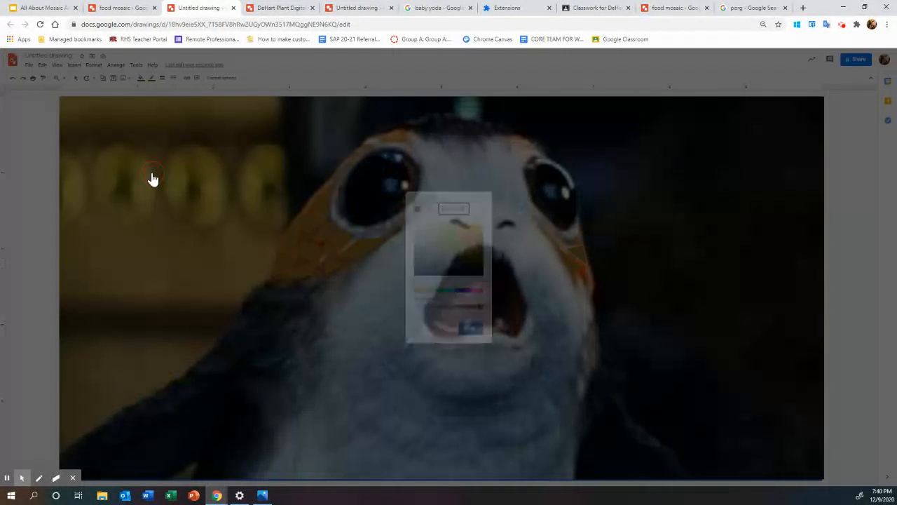
pyautogui.tripleClick(449, 208)
pyautogui.write('#B2511C')
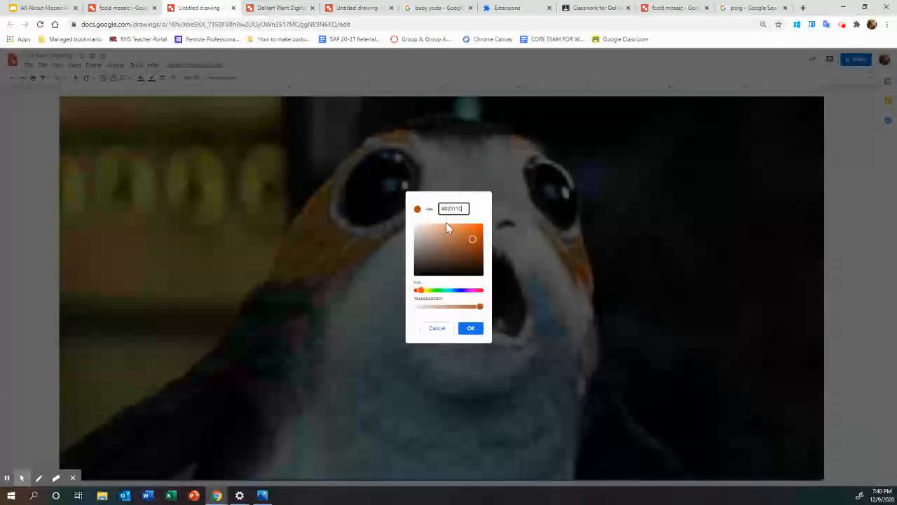
pyautogui.click(471, 328)
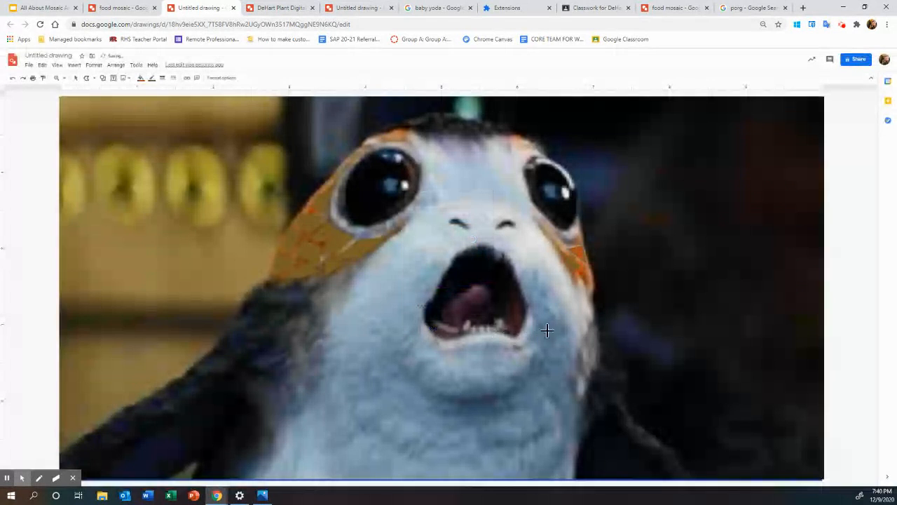
# - Draw another orange tile at the tip of the right-hand cheek patch and recolor the adjacent brown tile with the custom orange
pyautogui.click(578, 280)
pyautogui.click(586, 269)
pyautogui.click(76, 78)
pyautogui.click(575, 268)
pyautogui.click(571, 262)
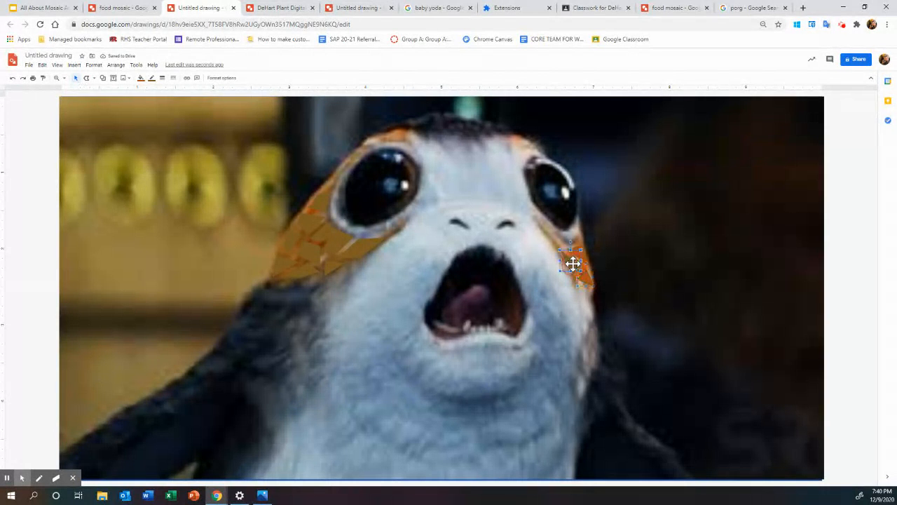
pyautogui.click(141, 79)
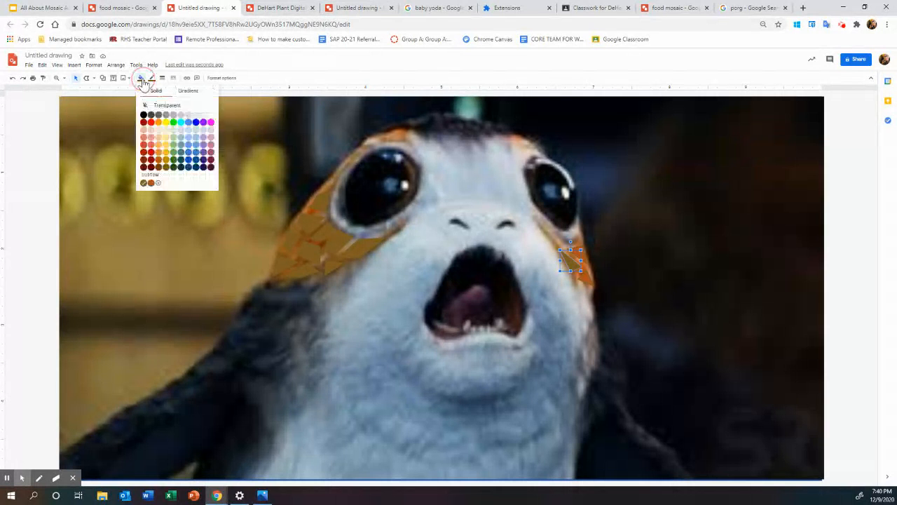
pyautogui.click(151, 183)
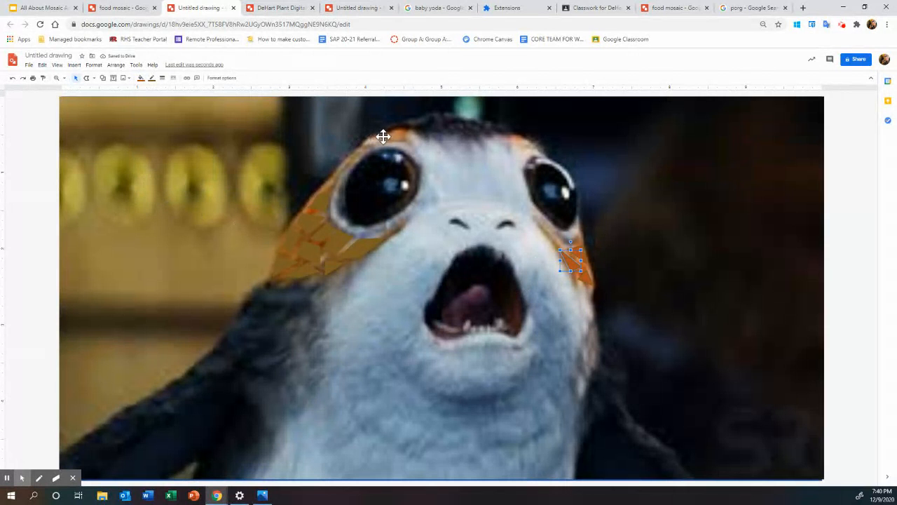
# - Draw orange Polyline tiles over the orange feathers above the left-hand and right-hand eyes
pyautogui.click(87, 81)
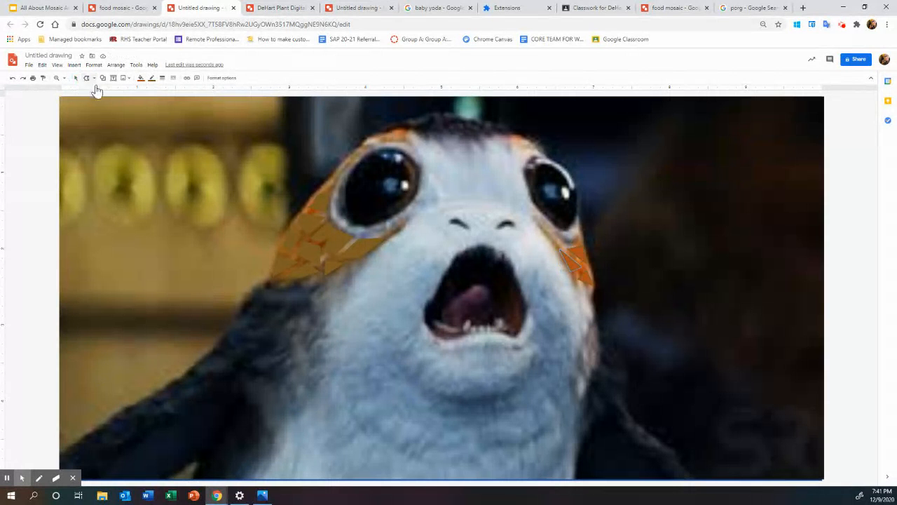
pyautogui.click(377, 135)
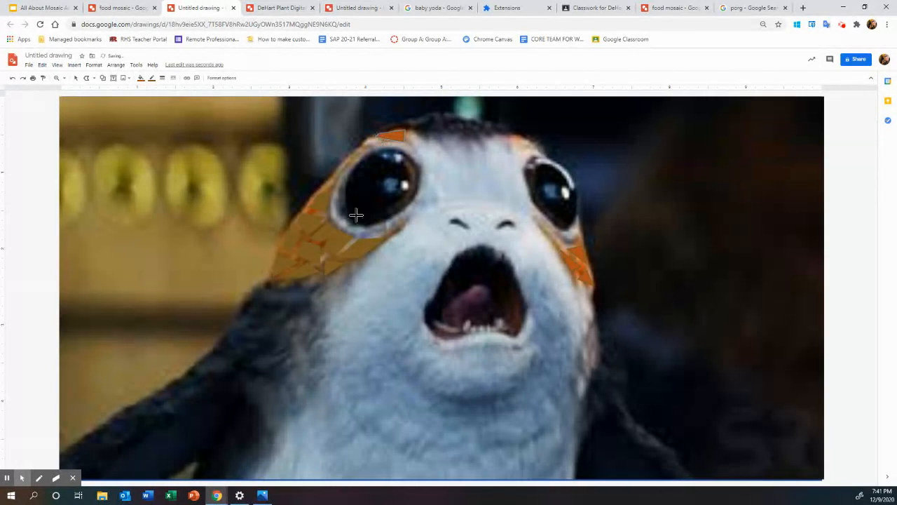
pyautogui.click(510, 136)
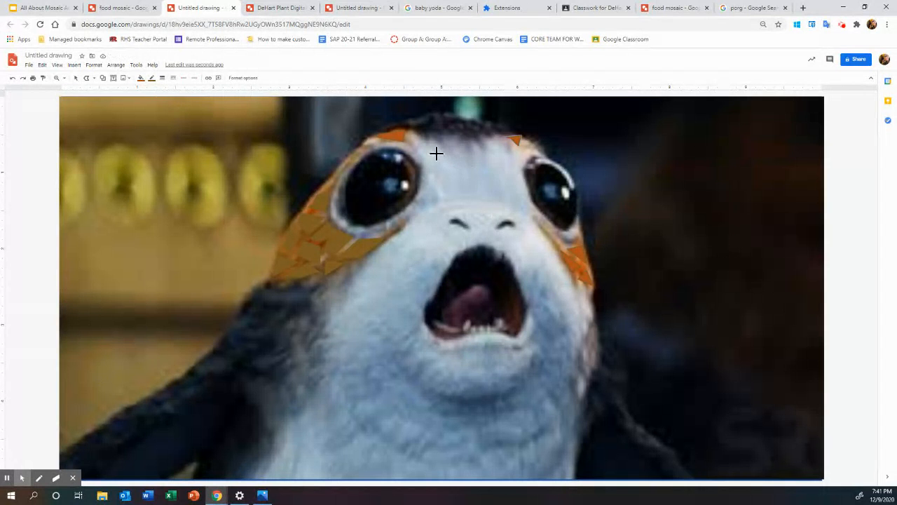
# - Draw a closed four-sided Polyline tile on the white forehead beside the left-hand eye
pyautogui.click(451, 160)
pyautogui.click(426, 178)
pyautogui.click(420, 156)
pyautogui.click(431, 140)
# - Sample the pale blue-gray of the porg's forehead with ColorPick Eyedropper and select its hex code for copying
pyautogui.click(856, 24)
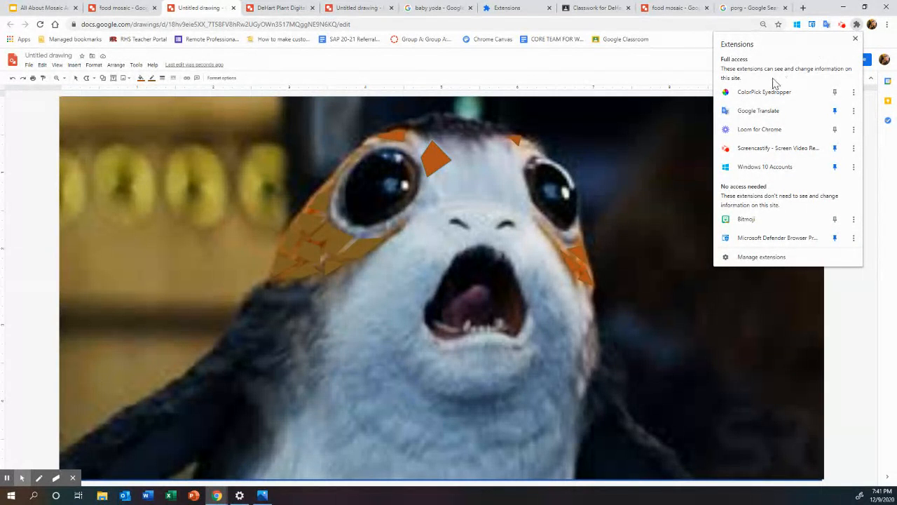
pyautogui.click(764, 92)
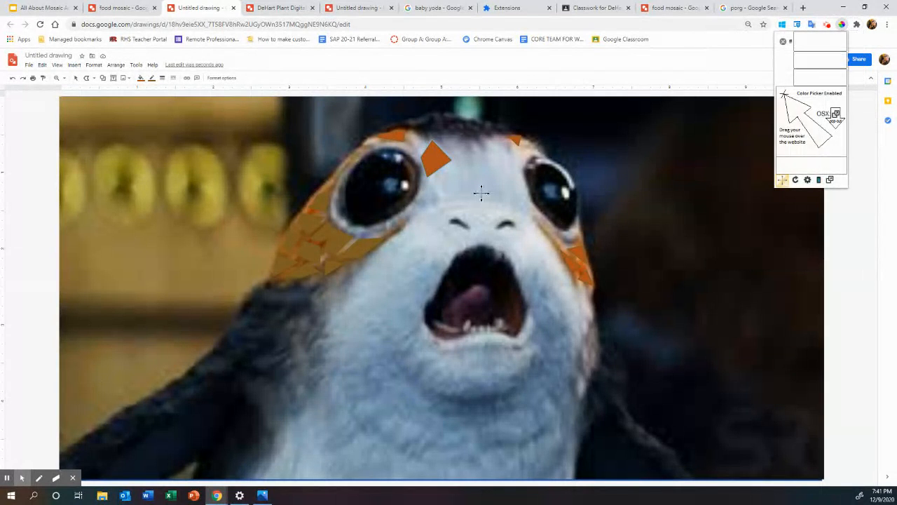
pyautogui.click(461, 160)
pyautogui.click(483, 164)
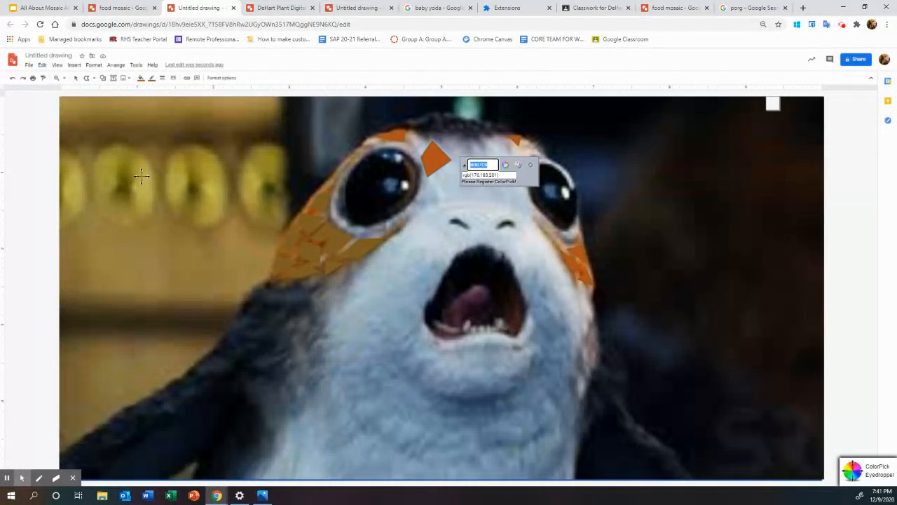
# - Fill the four-sided forehead tile beside the left-hand eye with the sampled custom color #B0B7C9
pyautogui.press('Escape')
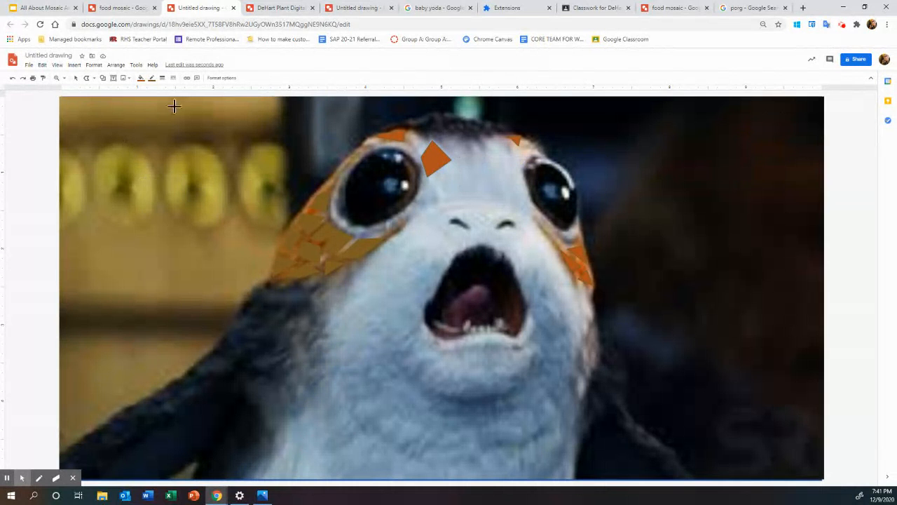
pyautogui.click(141, 78)
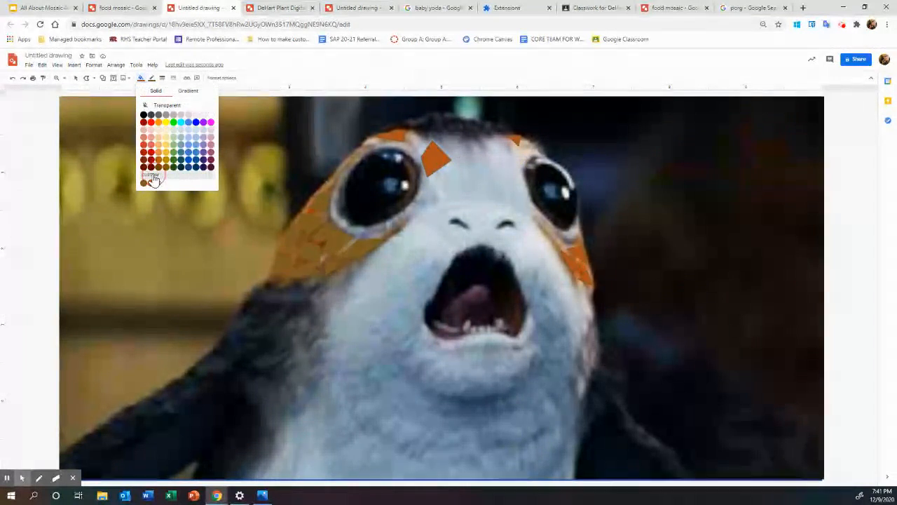
pyautogui.click(153, 182)
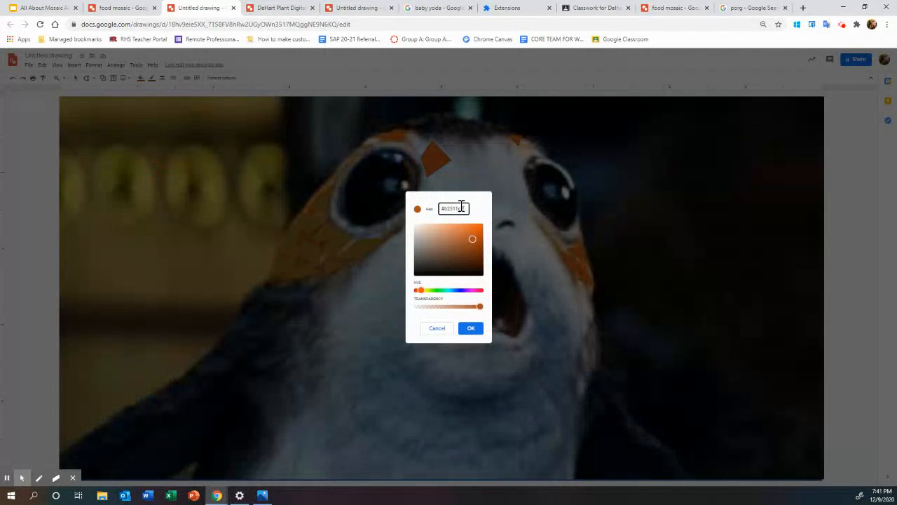
pyautogui.write('#8087C9')
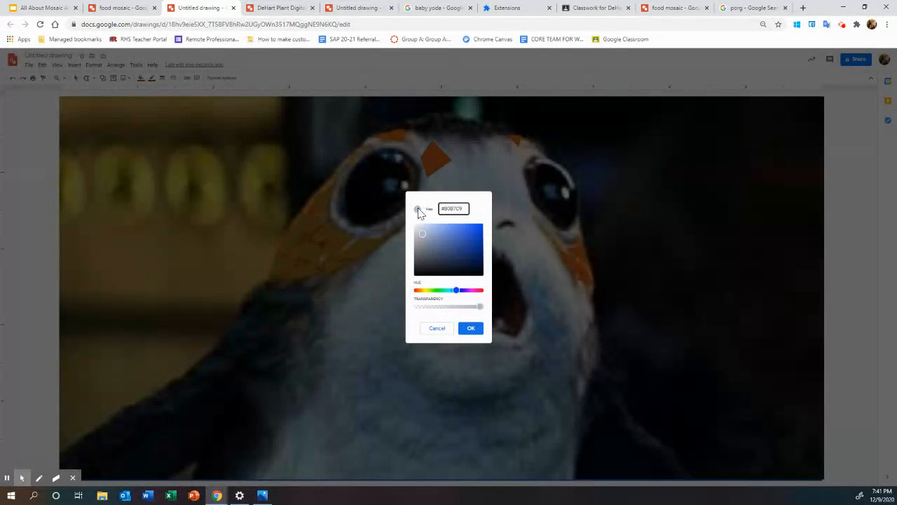
pyautogui.click(472, 329)
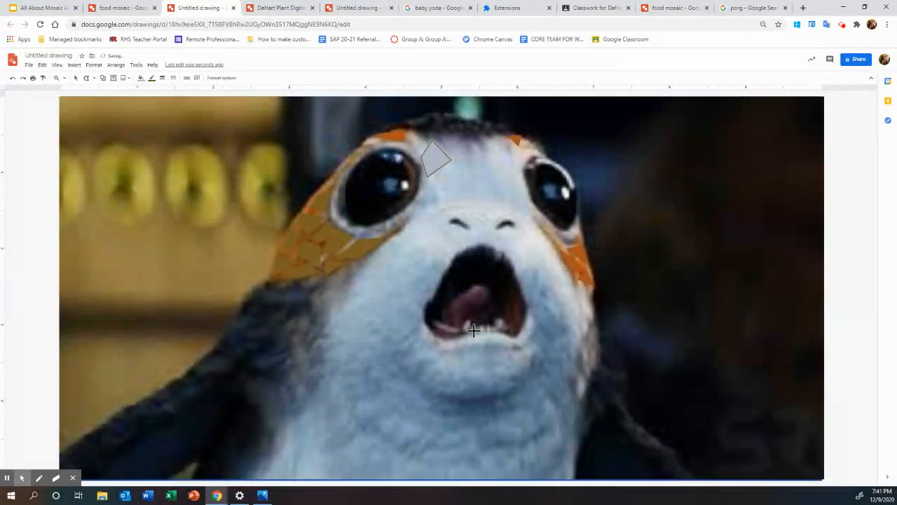
# - Draw three more pale gray Polyline tiles on the forehead around the first gray tile, leaving narrow gaps
pyautogui.click(426, 142)
pyautogui.click(459, 183)
pyautogui.click(455, 157)
pyautogui.click(445, 170)
pyautogui.click(445, 195)
pyautogui.click(436, 180)
pyautogui.click(445, 172)
# - Draw two pale gray Polyline tiles across the forehead toward the right-hand eye
pyautogui.click(470, 180)
pyautogui.click(481, 158)
pyautogui.click(492, 179)
pyautogui.click(485, 190)
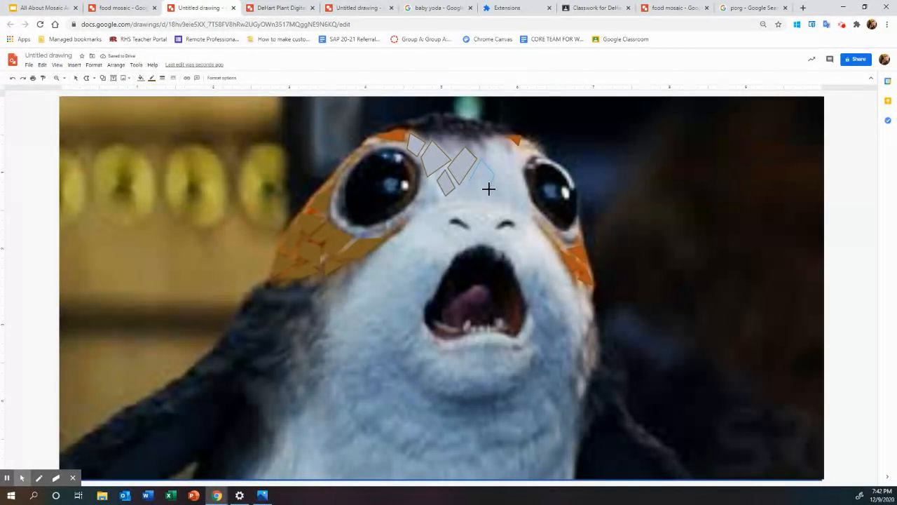
pyautogui.click(471, 179)
pyautogui.click(489, 155)
pyautogui.click(506, 168)
pyautogui.click(496, 180)
pyautogui.click(490, 156)
# - Draw a small flat tile and a triangular tile beneath the gray forehead tiles with Polyline
pyautogui.click(468, 184)
pyautogui.click(474, 197)
pyautogui.click(459, 194)
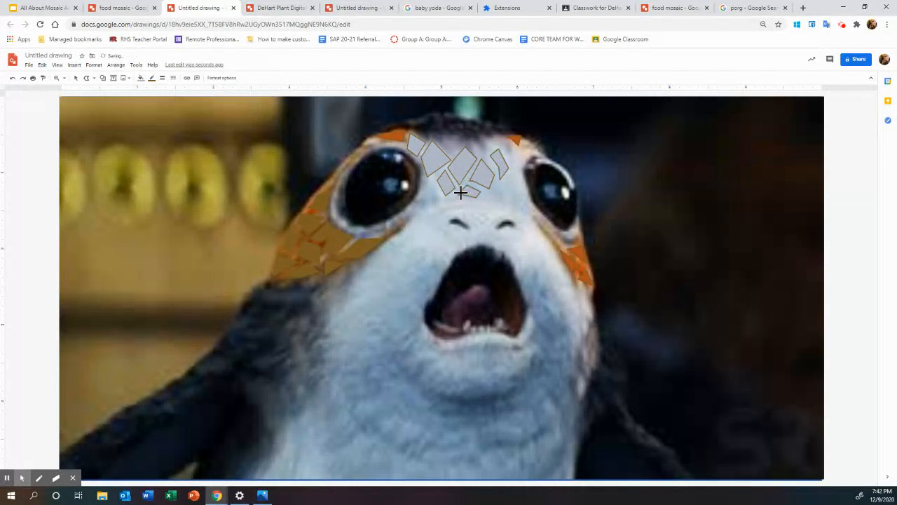
pyautogui.click(496, 181)
pyautogui.click(503, 201)
pyautogui.doubleClick(481, 197)
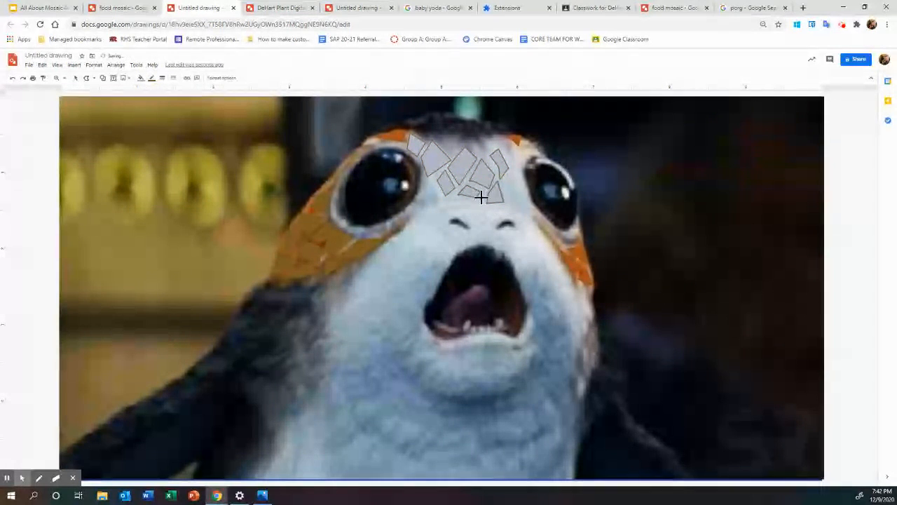
# - Draw two small pale gray Polyline tiles in the space just above the nostrils
pyautogui.click(467, 206)
pyautogui.doubleClick(482, 198)
pyautogui.click(447, 211)
pyautogui.click(464, 204)
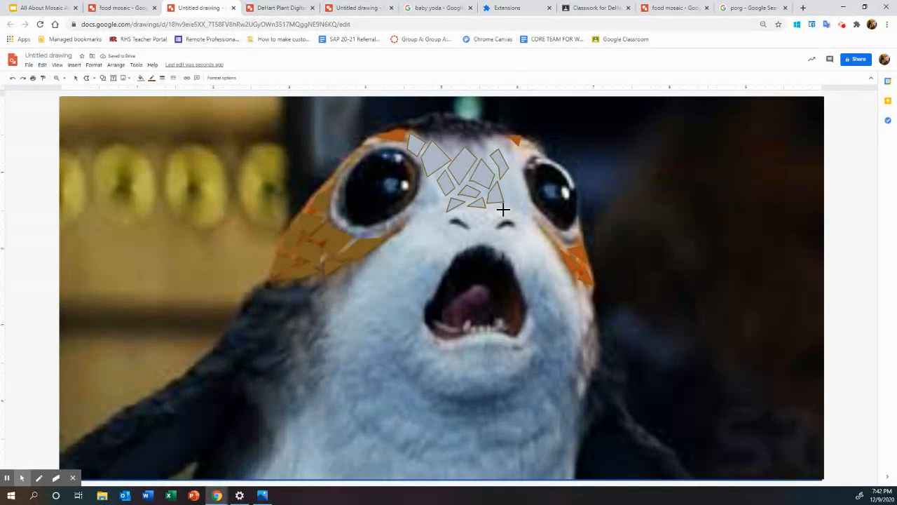
# - Draw a small triangular tile above the right-hand nostril and a thin sliver tile beside the right-hand eye
pyautogui.click(516, 213)
pyautogui.click(504, 211)
pyautogui.click(507, 197)
pyautogui.click(517, 213)
pyautogui.click(511, 171)
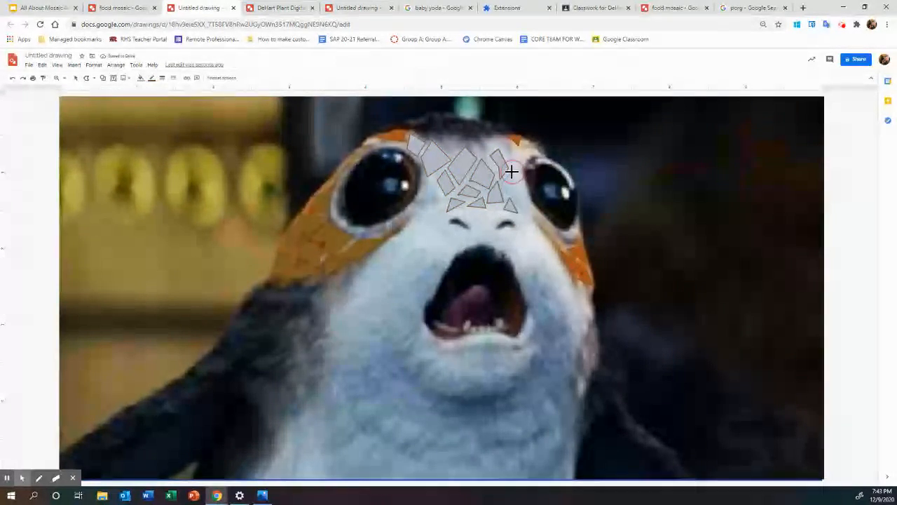
pyautogui.doubleClick(509, 194)
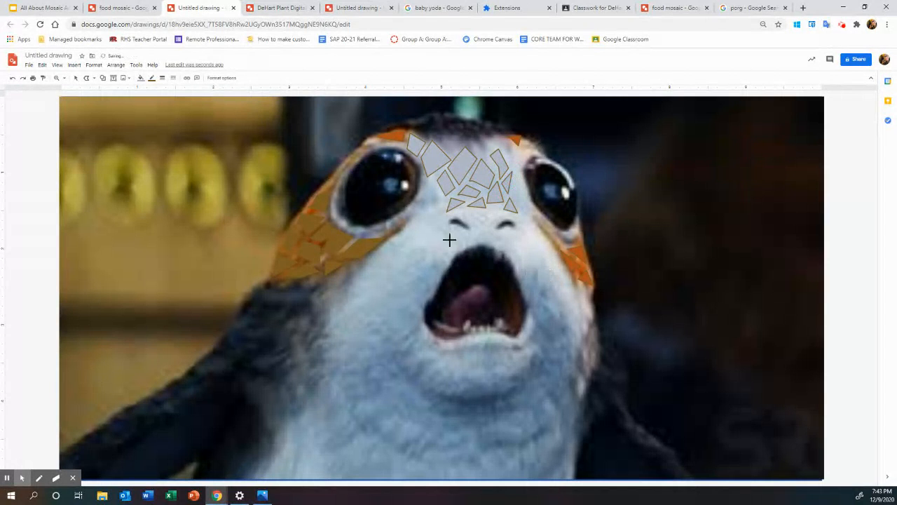
# - Draw a triangular Polyline tile between the left-hand nostril and the left-hand eye
pyautogui.click(441, 209)
pyautogui.click(436, 232)
pyautogui.click(415, 225)
pyautogui.doubleClick(439, 209)
# - Sample the lighter blue-white of the feathers below the newest triangular tile with ColorPick Eyedropper
pyautogui.click(856, 24)
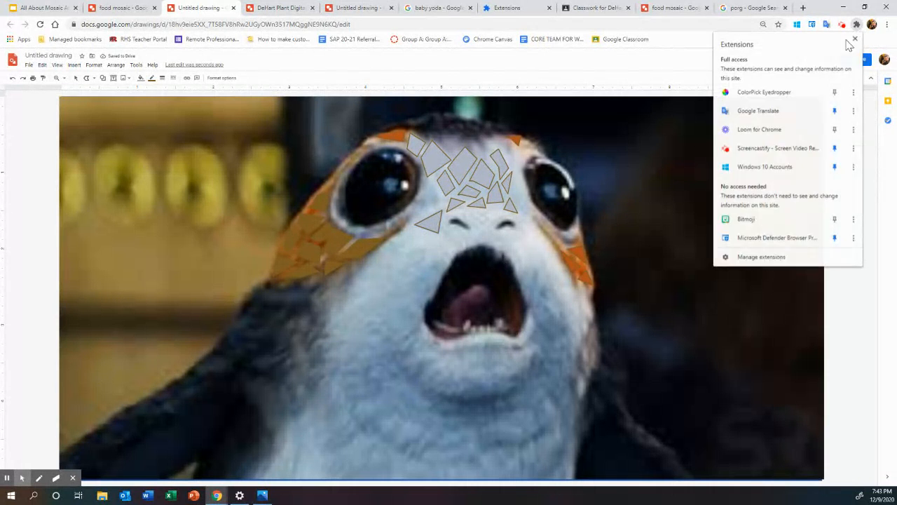
pyautogui.click(787, 93)
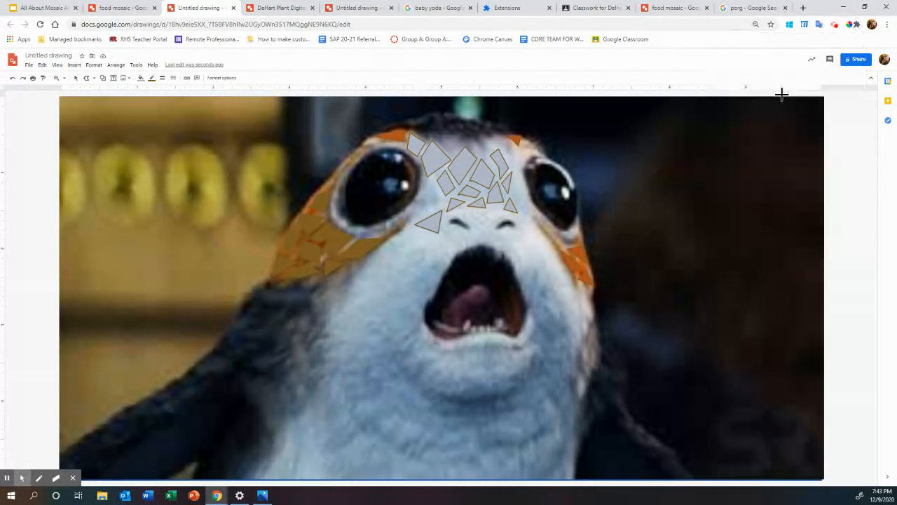
pyautogui.click(423, 237)
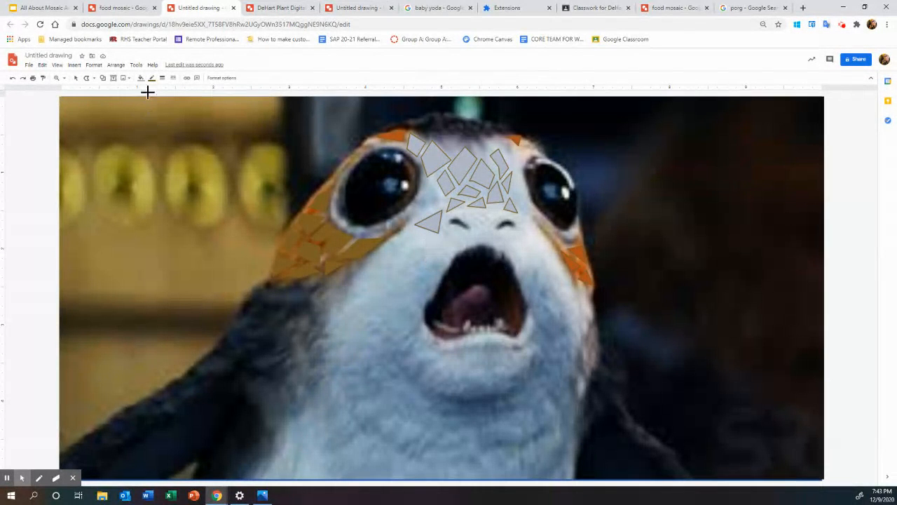
# - Fill the triangular tile beside the left-hand nostril with the sampled custom color #CBD8E4
pyautogui.click(141, 78)
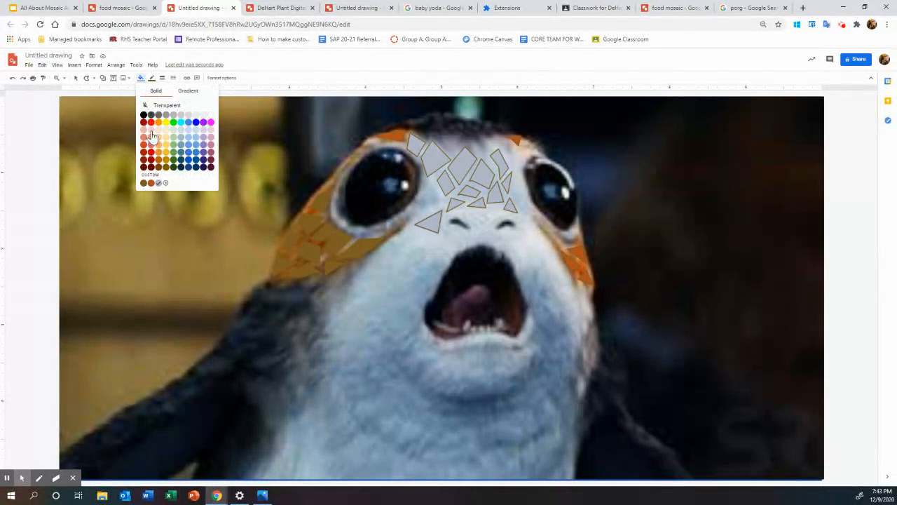
pyautogui.click(165, 183)
pyautogui.doubleClick(454, 208)
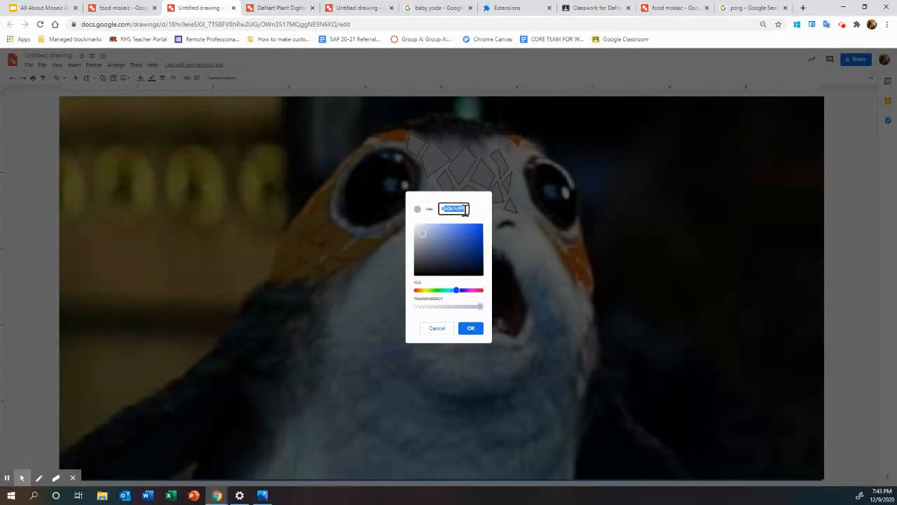
pyautogui.hotkey('ctrl', 'v')
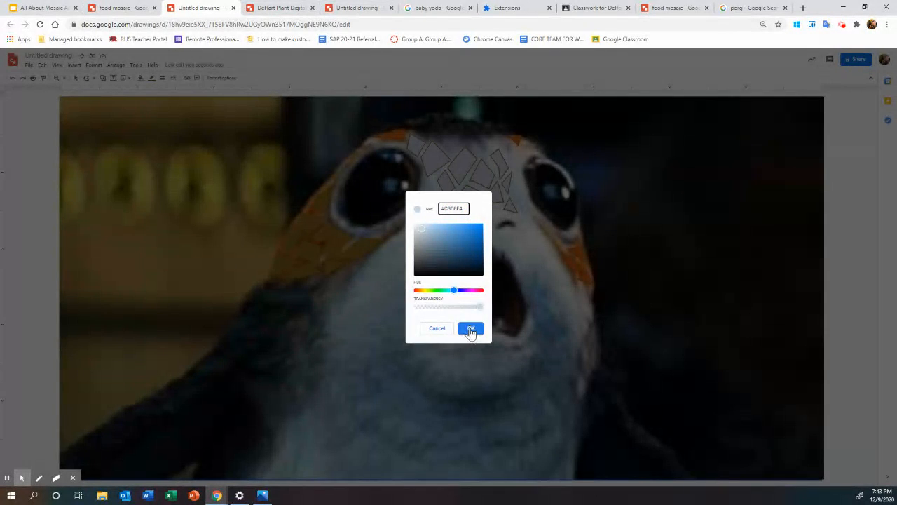
pyautogui.click(470, 328)
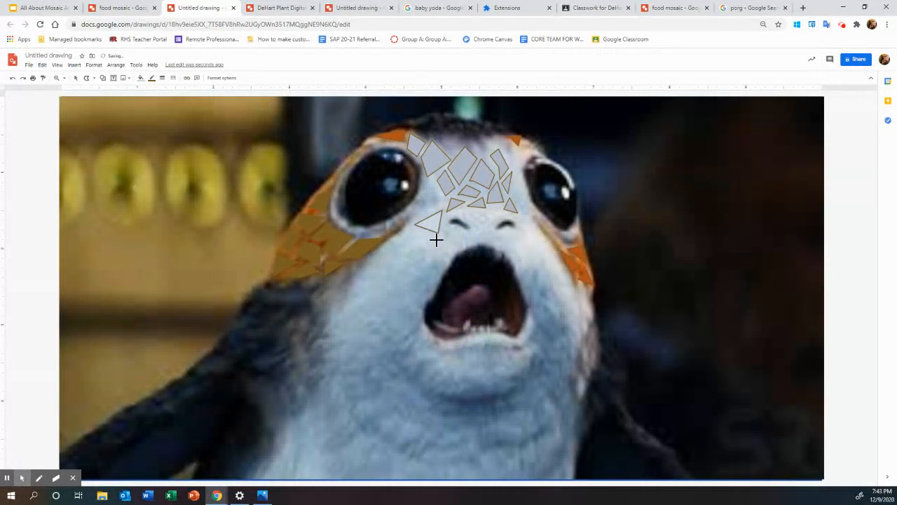
# - Draw two light blue-white Polyline tiles between the left-hand eye and the open mouth
pyautogui.click(409, 231)
pyautogui.click(389, 245)
pyautogui.click(406, 252)
pyautogui.doubleClick(437, 241)
pyautogui.click(407, 260)
pyautogui.doubleClick(434, 241)
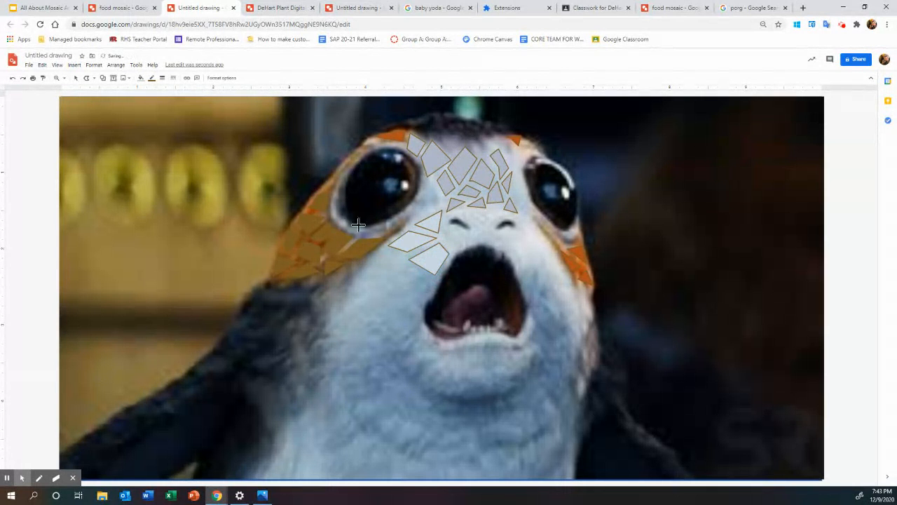
# - Move the porg photo down to view the tiles alone, return it behind them, and deselect it
pyautogui.click(76, 79)
pyautogui.moveTo(108, 156); pyautogui.dragTo(104, 384)
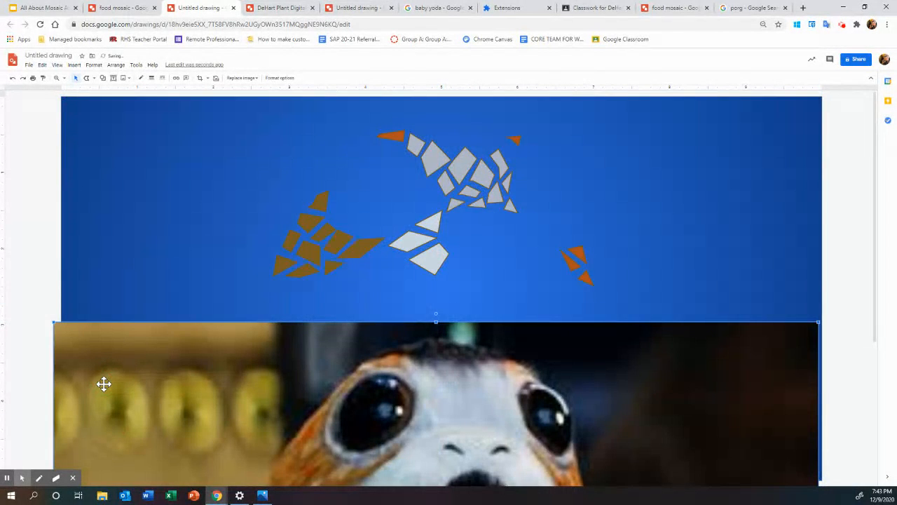
pyautogui.moveTo(109, 379); pyautogui.dragTo(112, 160)
pyautogui.click(29, 213)
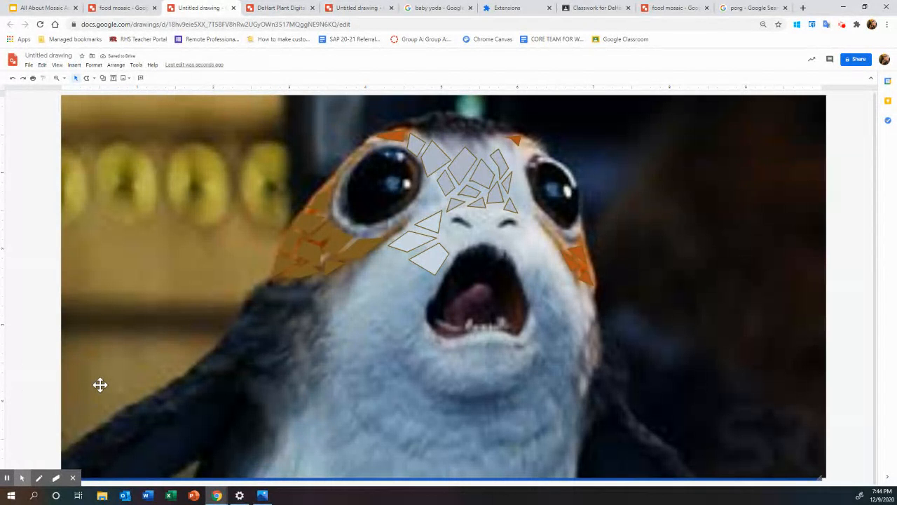